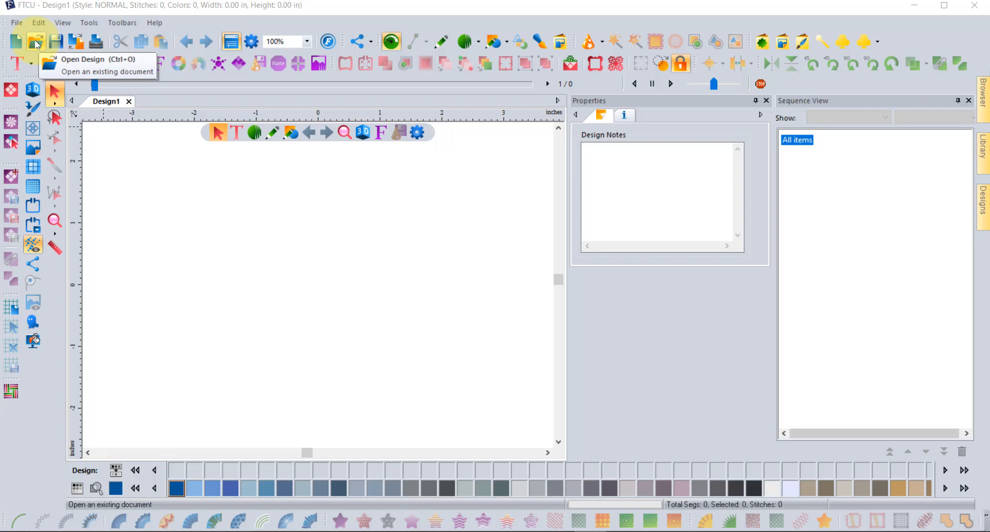
Open the design EC01-02-fp _colour.PES from the EC01 Designs folder without converting it to outlines.
left_click(36, 45)
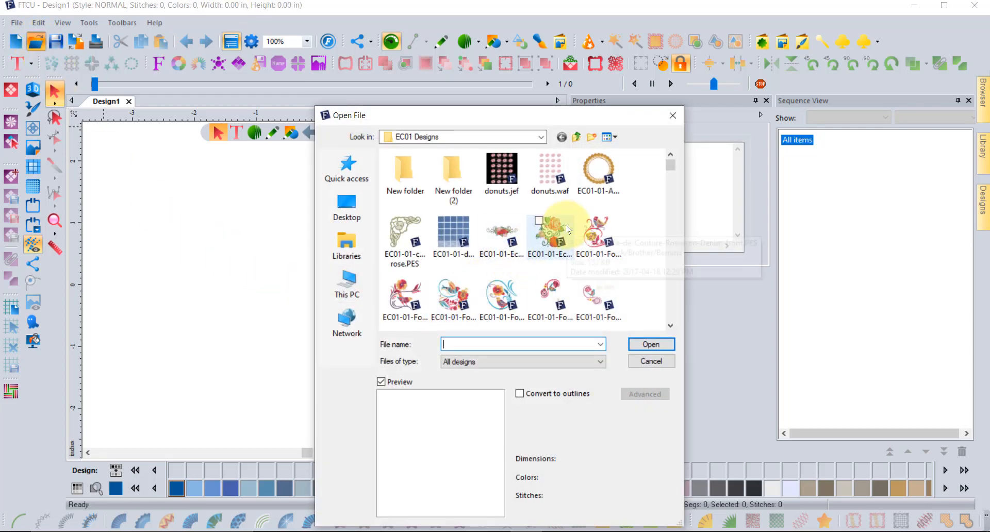
scroll(568, 229, "down", 3)
scroll(567, 229, "down", 3)
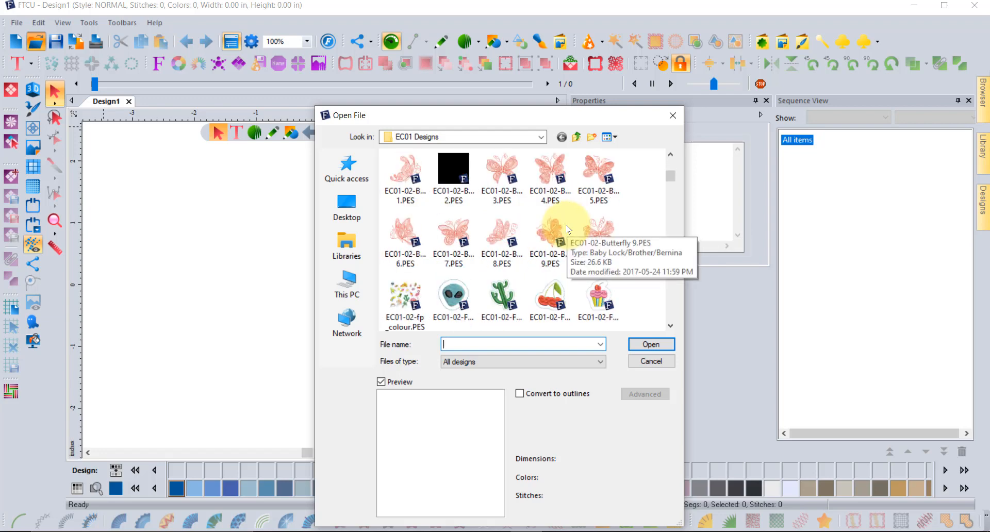
left_click(411, 293)
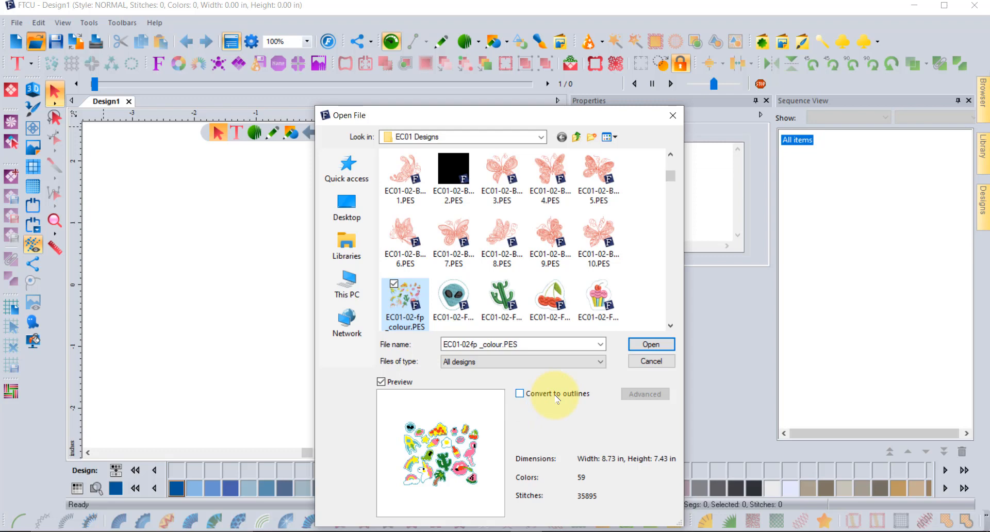
left_click(660, 347)
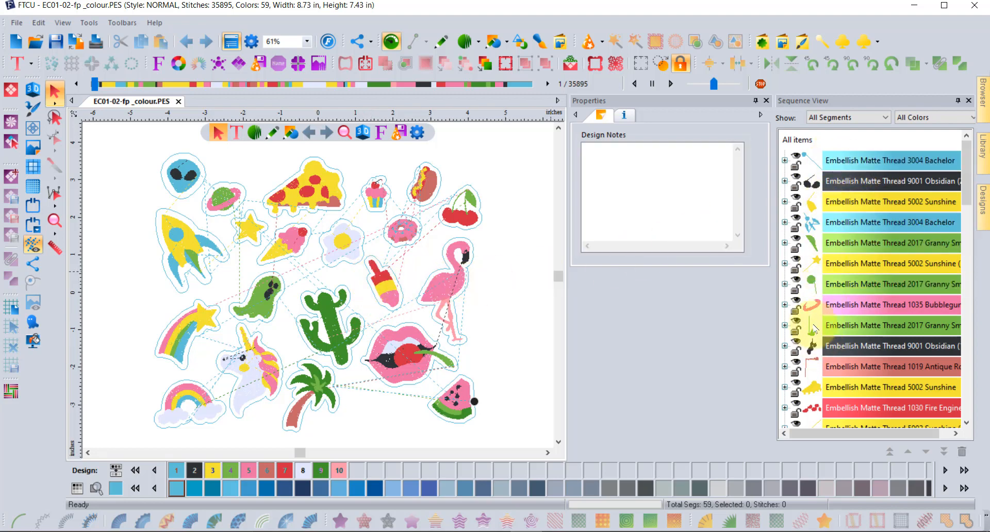
Expand the first black, yellow and second blue thread entries in the sequence and examine how their segments are stored.
left_click(784, 181)
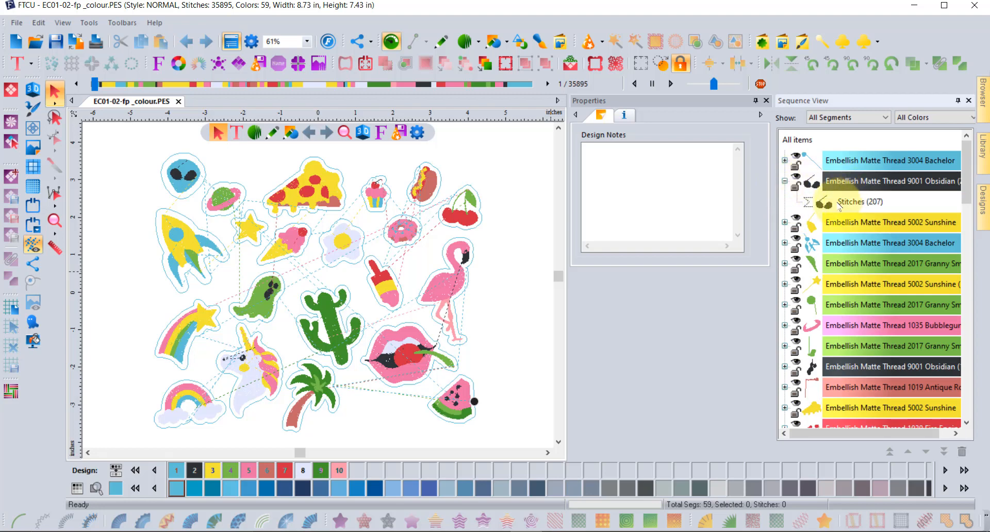
left_click(785, 223)
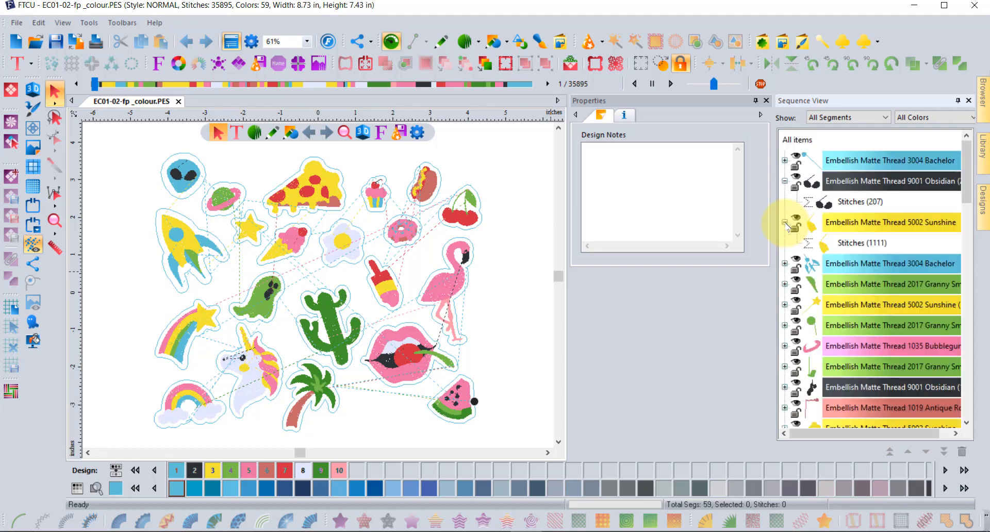
left_click(785, 264)
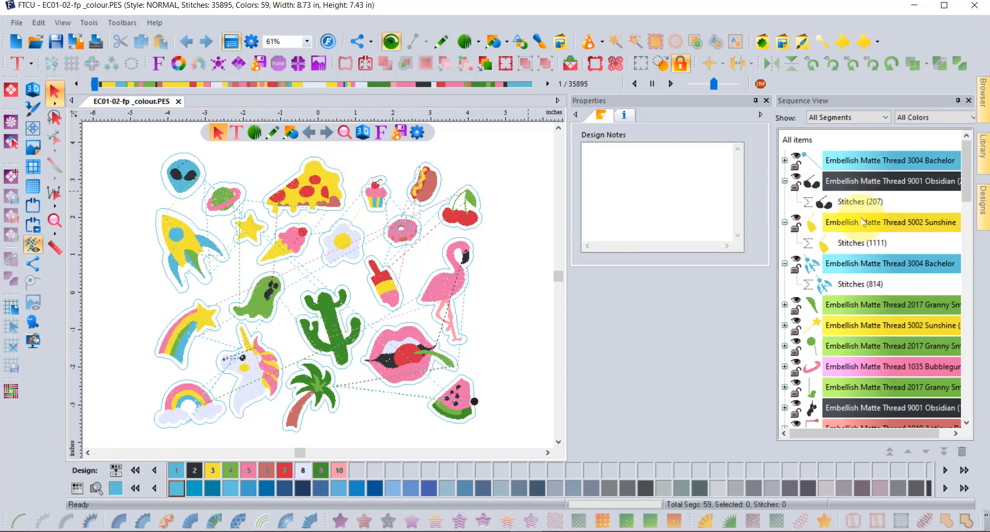
scroll(866, 230, "down", 1)
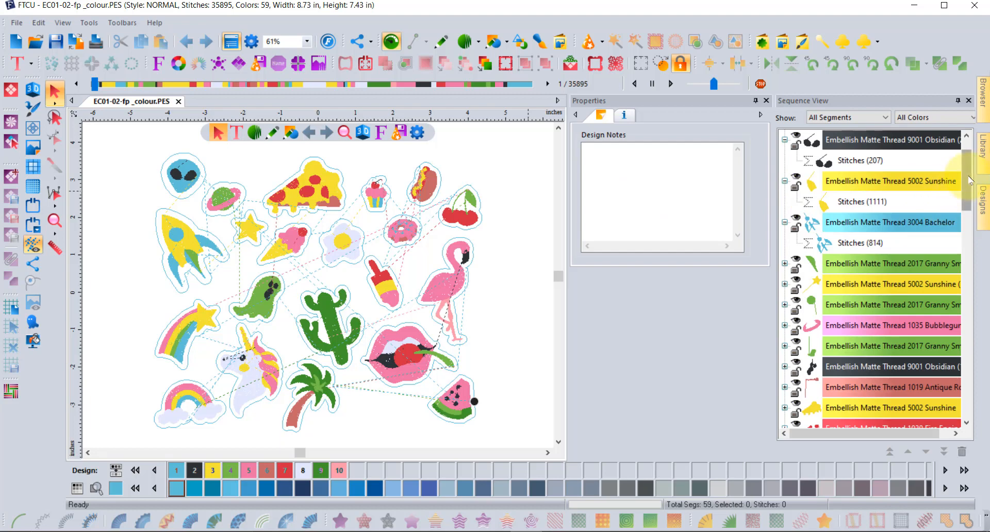
left_click_drag(969, 178, 969, 281)
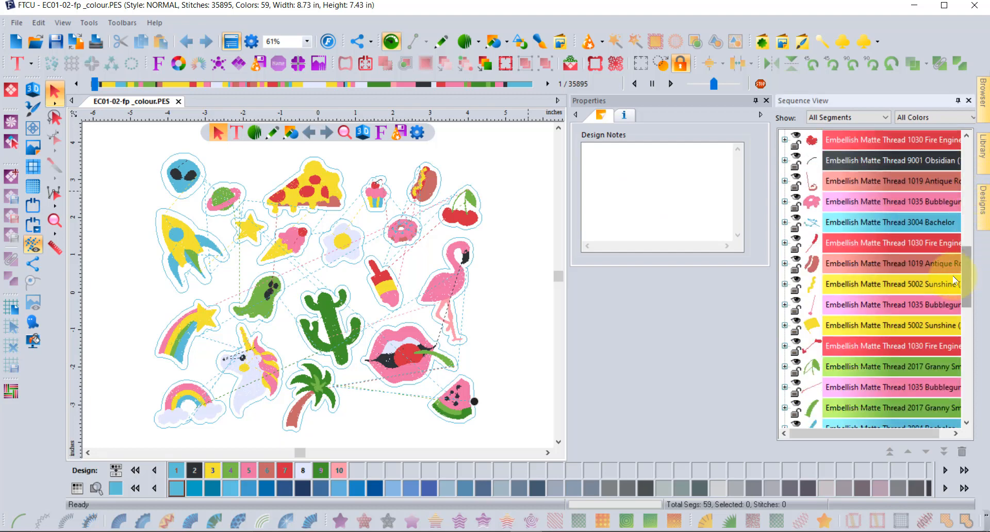
Select the donut's pink, blue and Antique Rose segments together, inspect their stitches up close, and clear the selection.
left_click(832, 203)
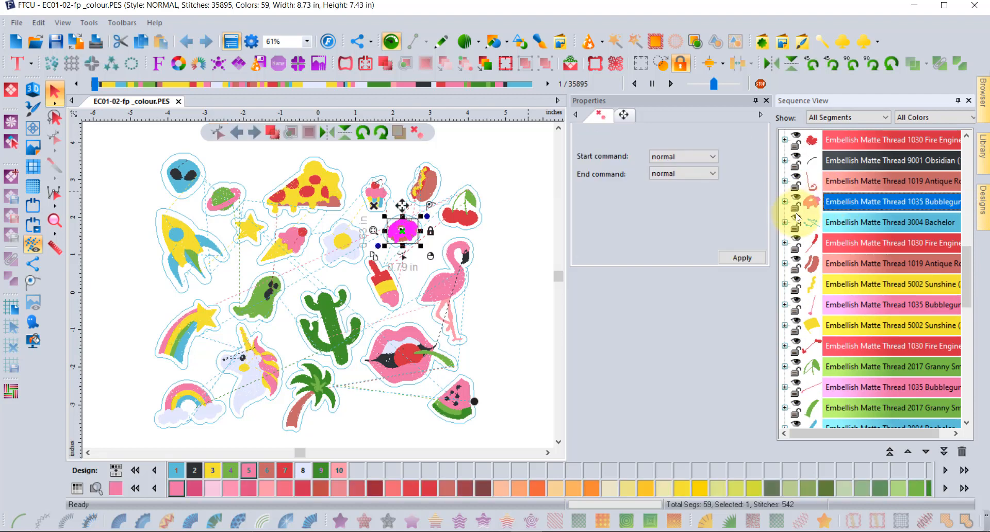
left_click(856, 222, "ctrl")
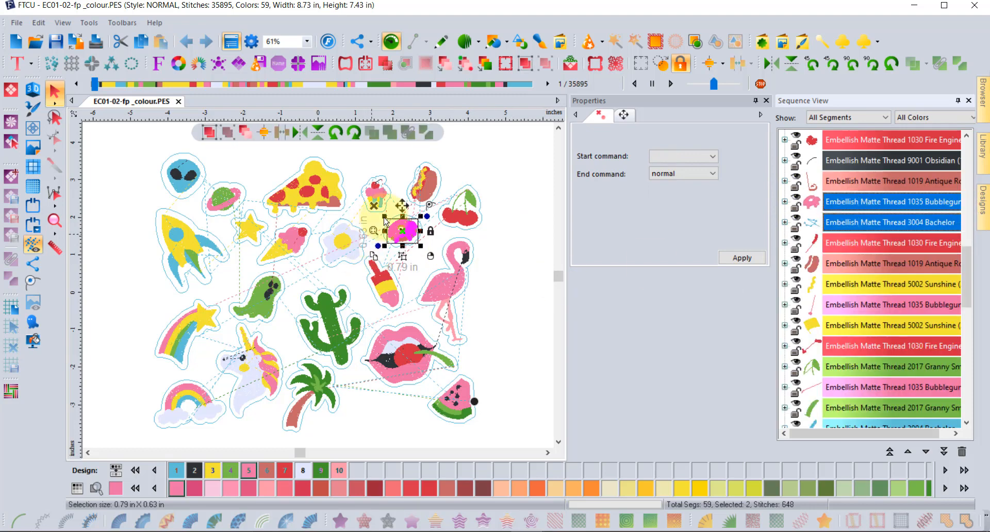
scroll(401, 226, "up", 2)
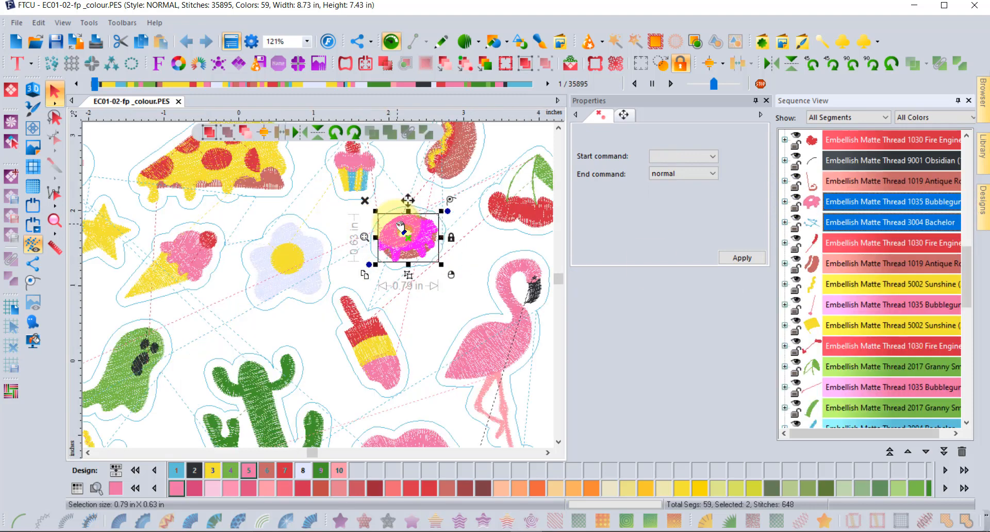
left_click(867, 185, "ctrl")
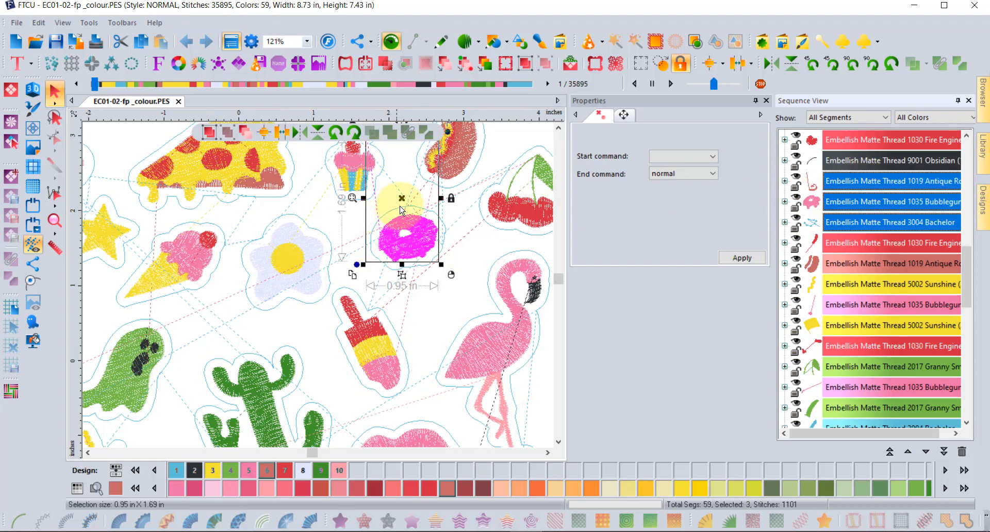
scroll(401, 236, "up", 2)
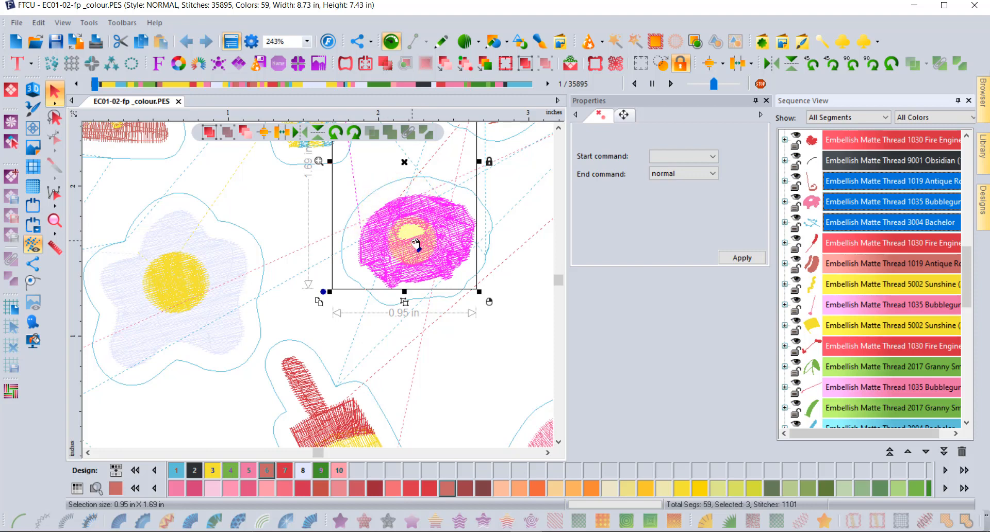
scroll(414, 246, "down", 5)
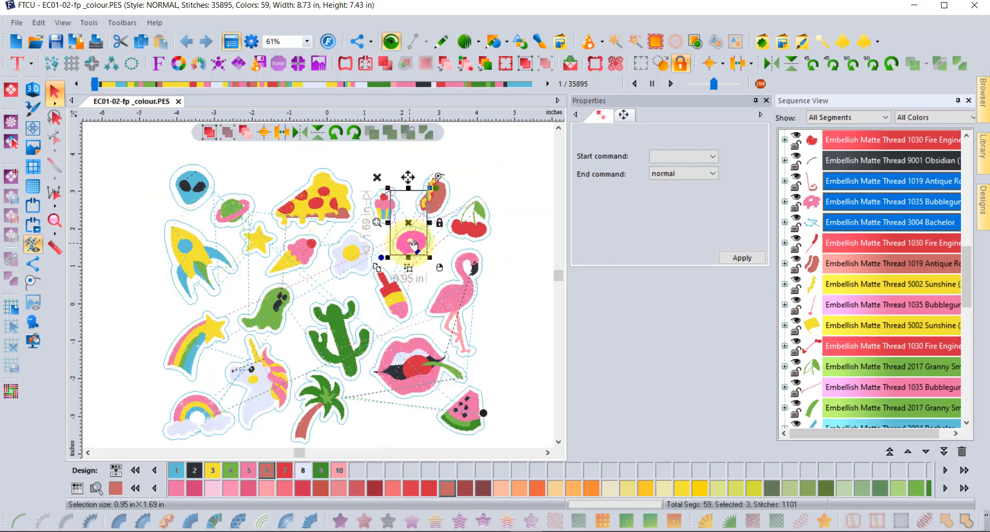
left_click(475, 147)
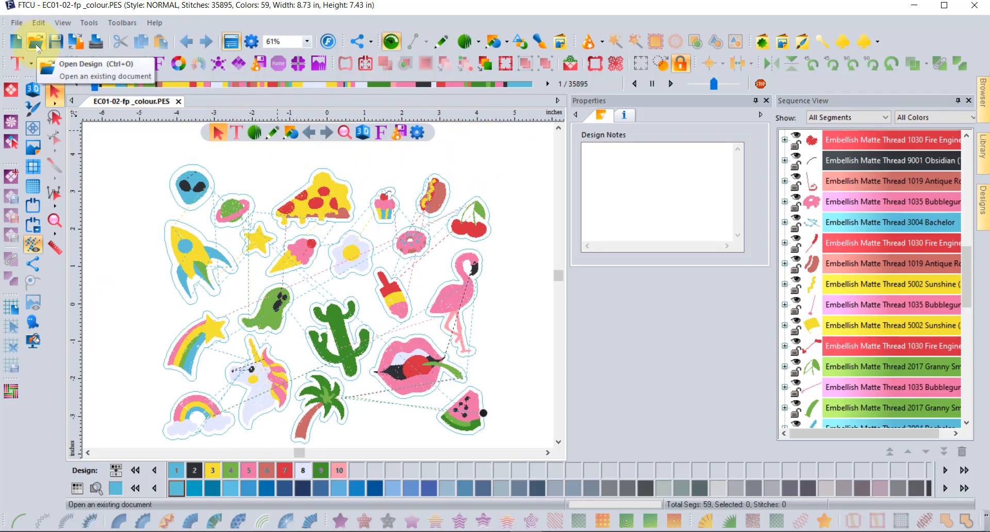
Open the design EC01-01-Redwork-ladies-group2.PES as plain stitches.
left_click(37, 46)
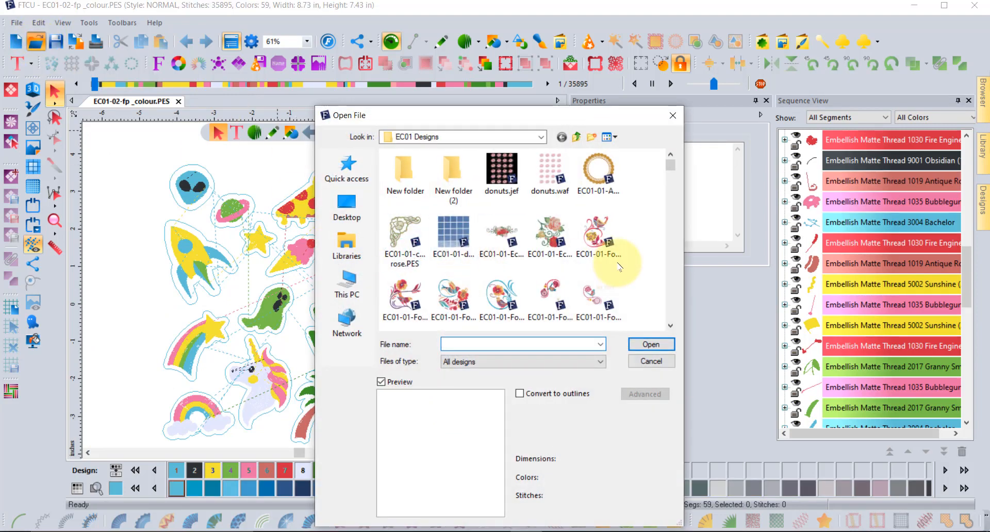
scroll(618, 266, "down", 1)
scroll(618, 265, "down", 1)
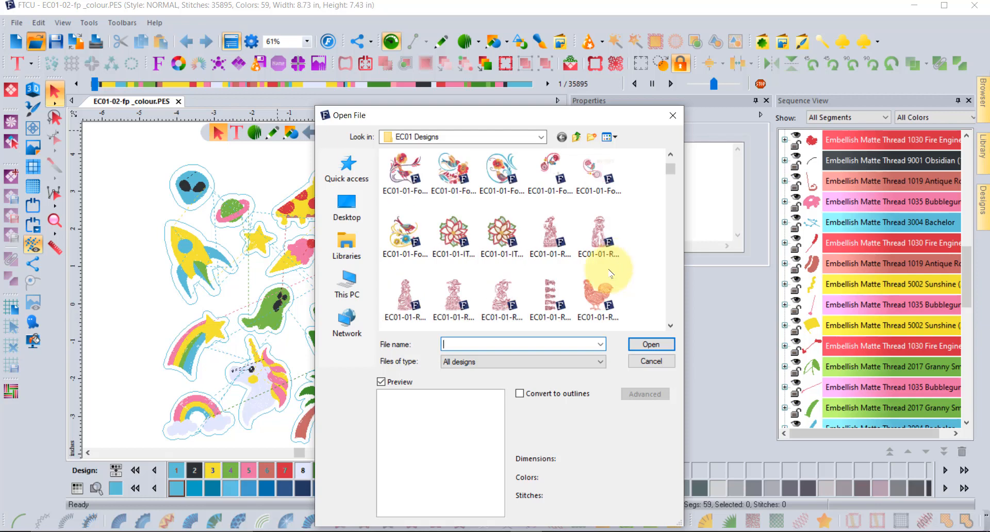
left_click(550, 302)
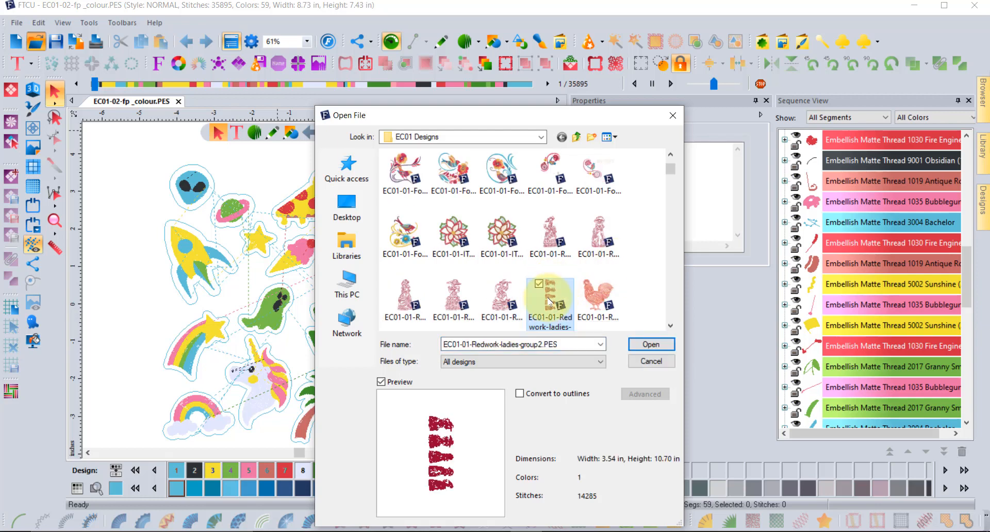
left_click(651, 344)
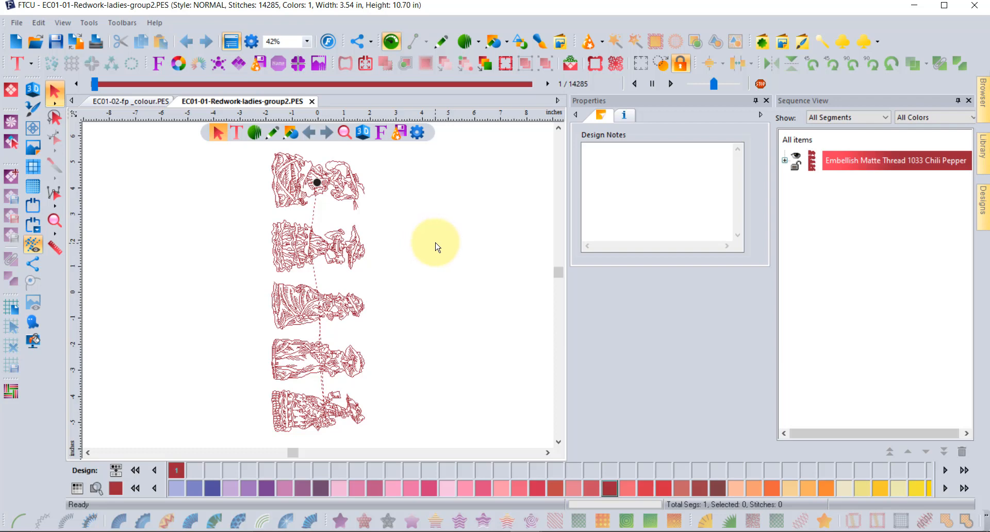
Rotate the redwork ladies' stitch segment 90 degrees counterclockwise, test-select the first lady, and clear the selection.
left_click(785, 161)
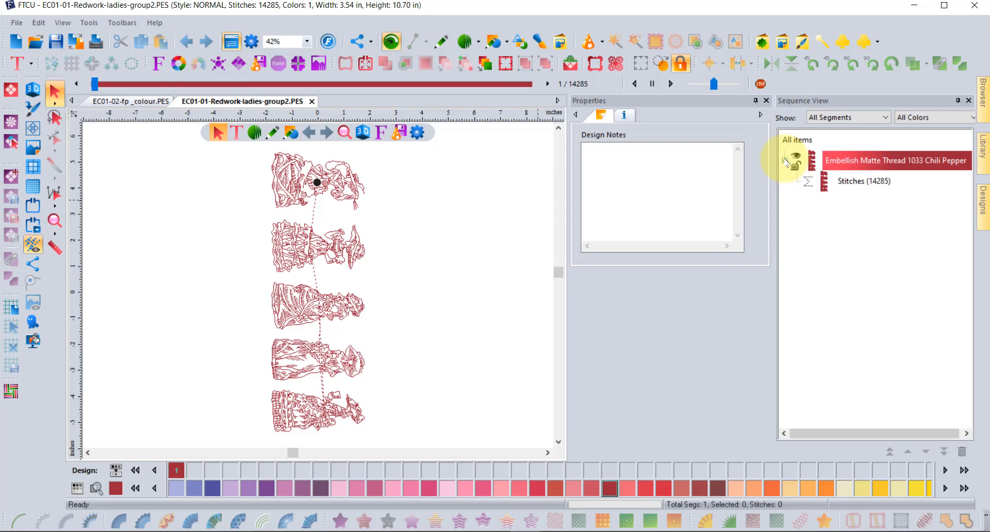
left_click(850, 182)
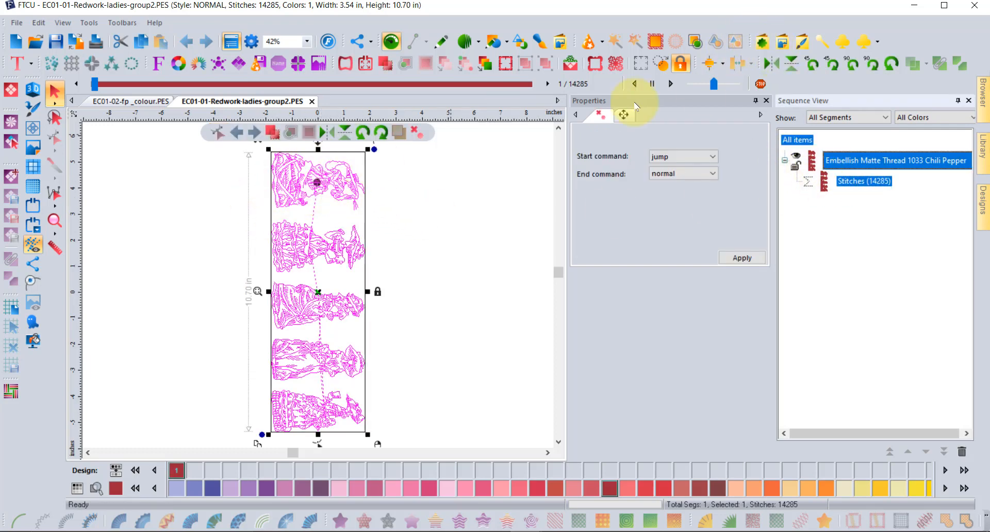
left_click(852, 64)
left_click(313, 186)
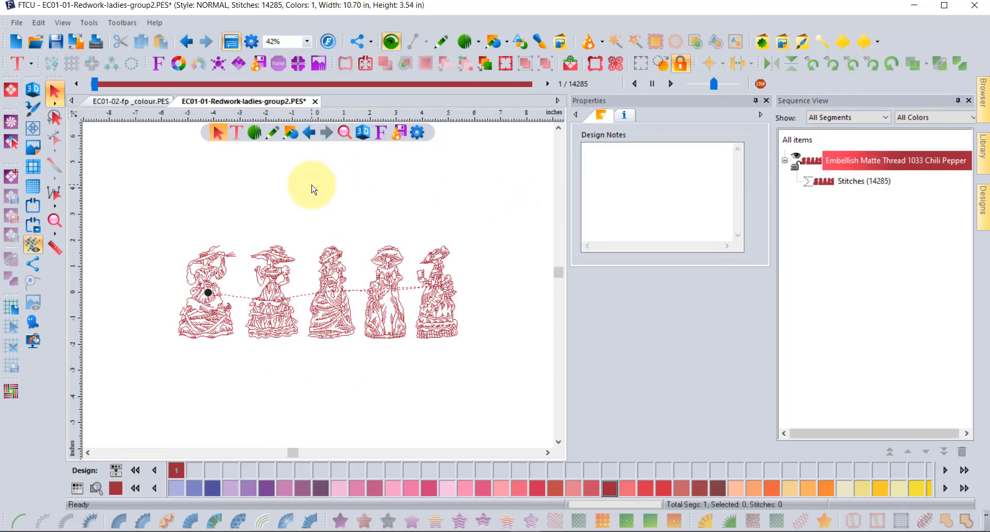
left_click(205, 304)
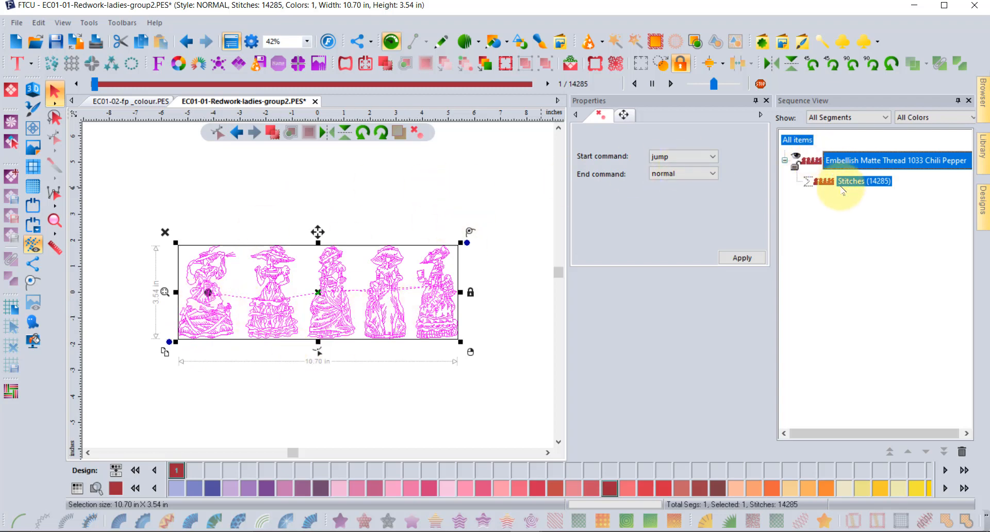
left_click(244, 190)
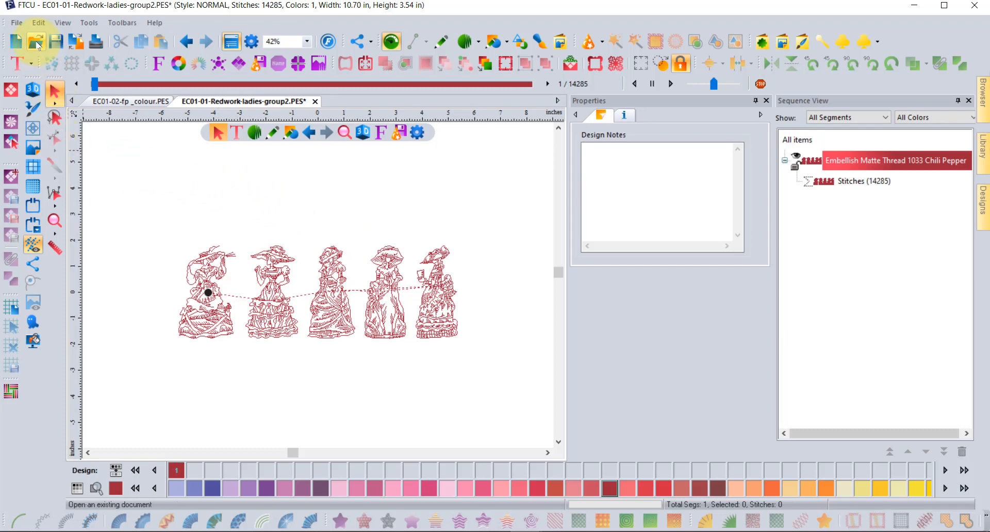
Open EC01-01-Redwork-ladies-group2.PES again with Convert to outlines enabled.
left_click(37, 45)
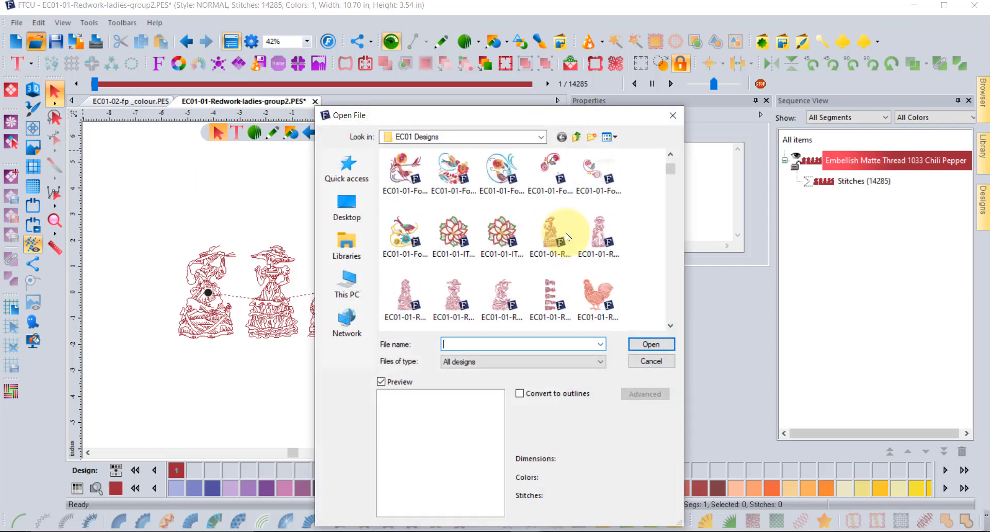
left_click(555, 233)
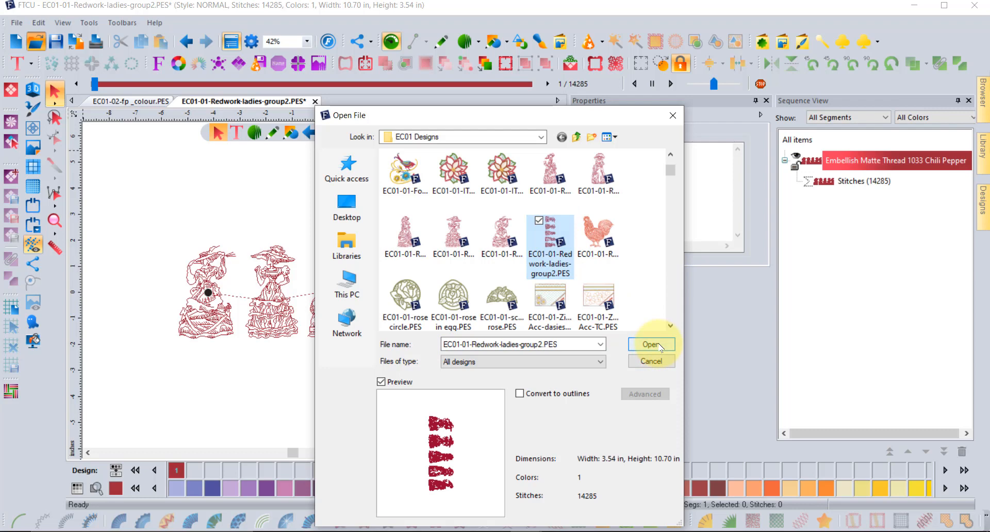
left_click(519, 395)
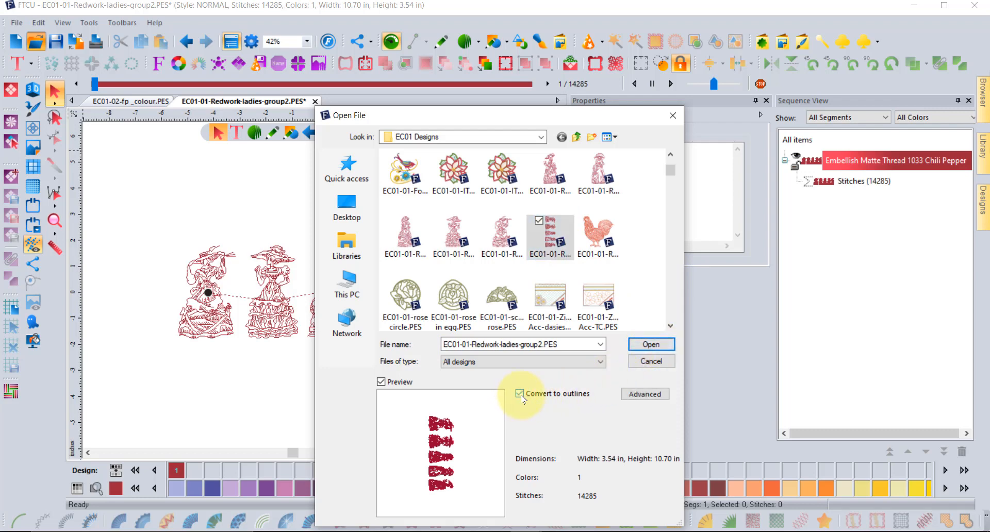
left_click(651, 349)
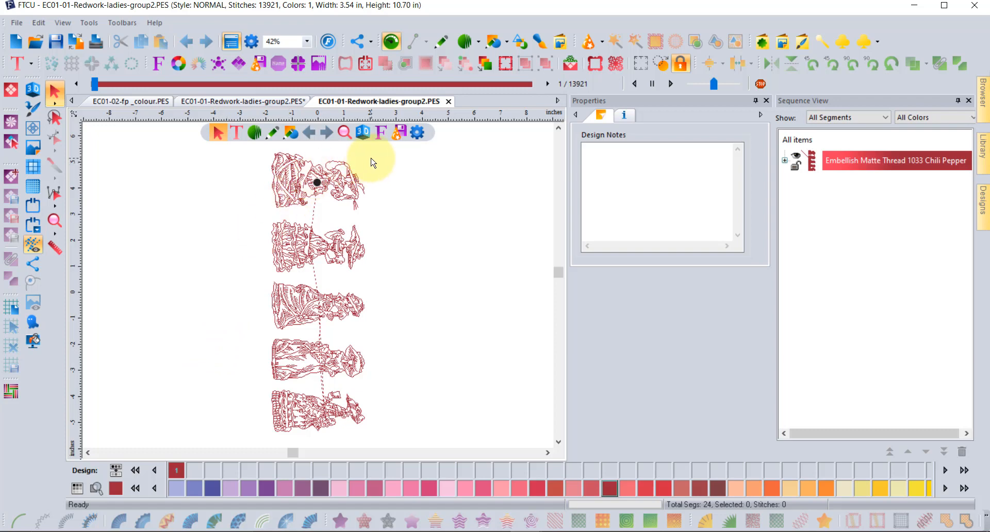
Expand the Chili Pepper thread entry and examine its run segments and the converted outlines of the top ladies.
left_click(784, 160)
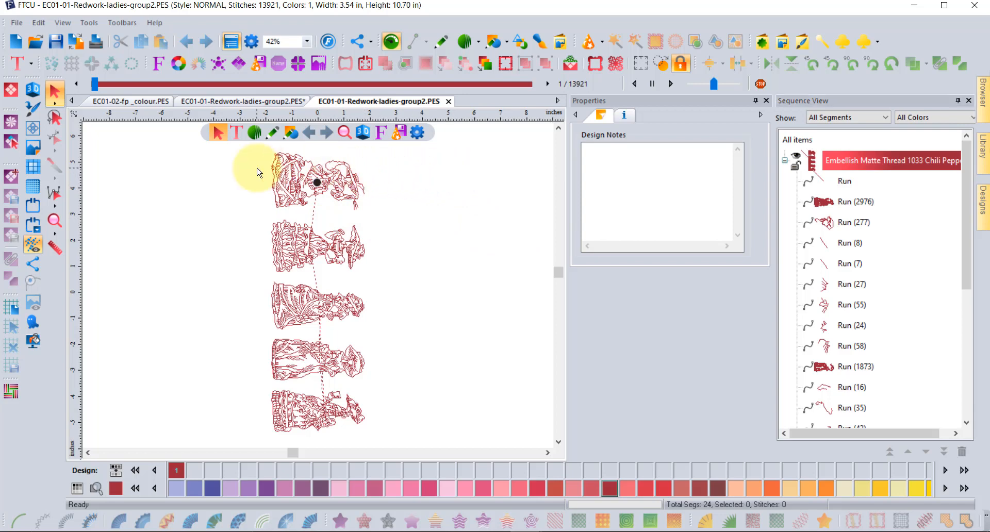
scroll(305, 181, "up", 2)
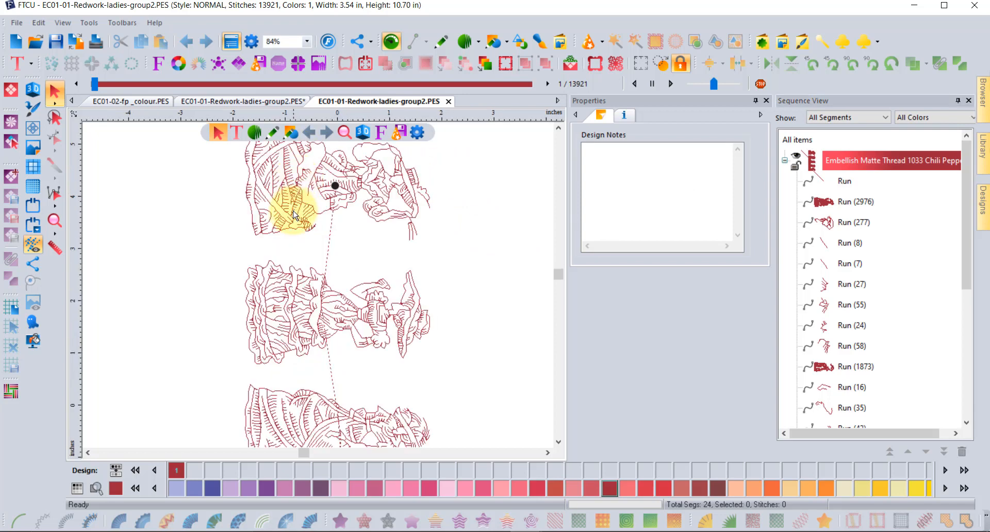
scroll(294, 214, "up", 2)
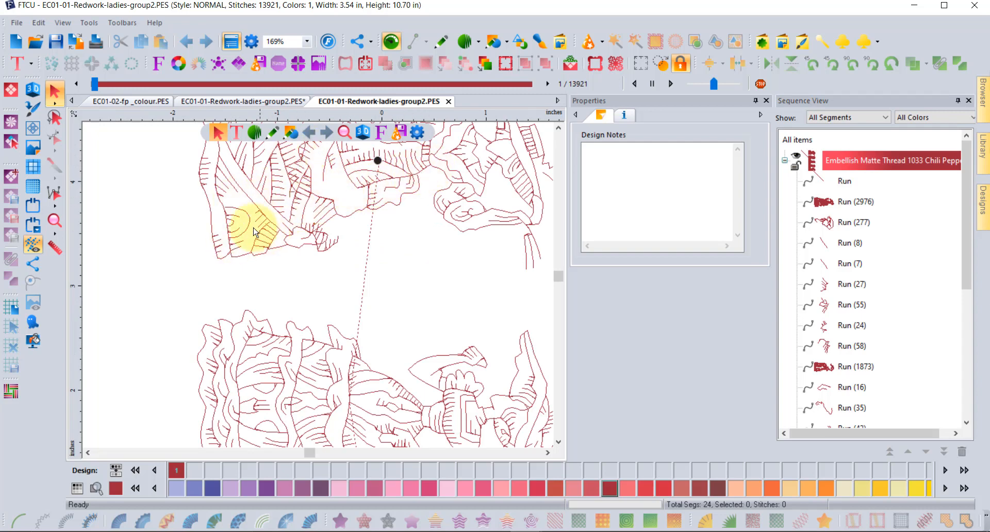
scroll(252, 228, "up", 2)
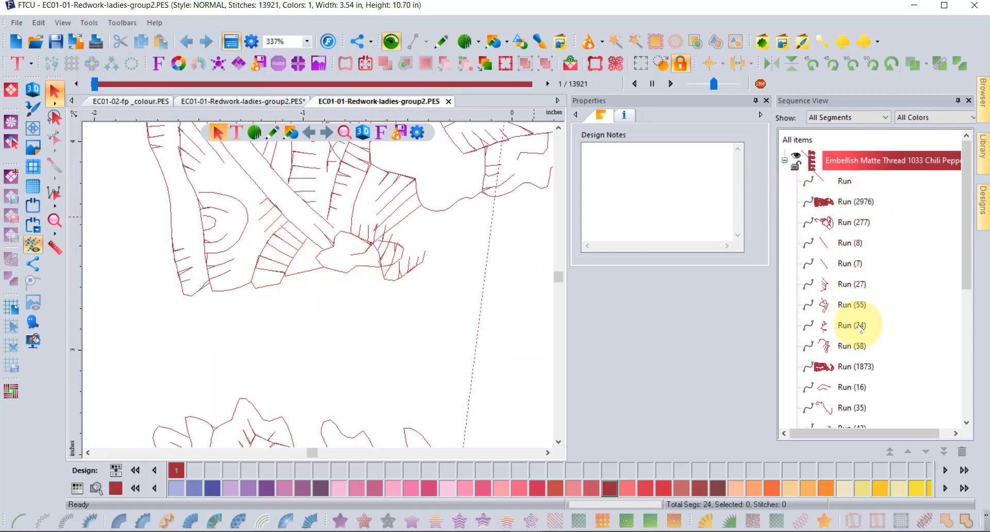
scroll(364, 223, "down", 4)
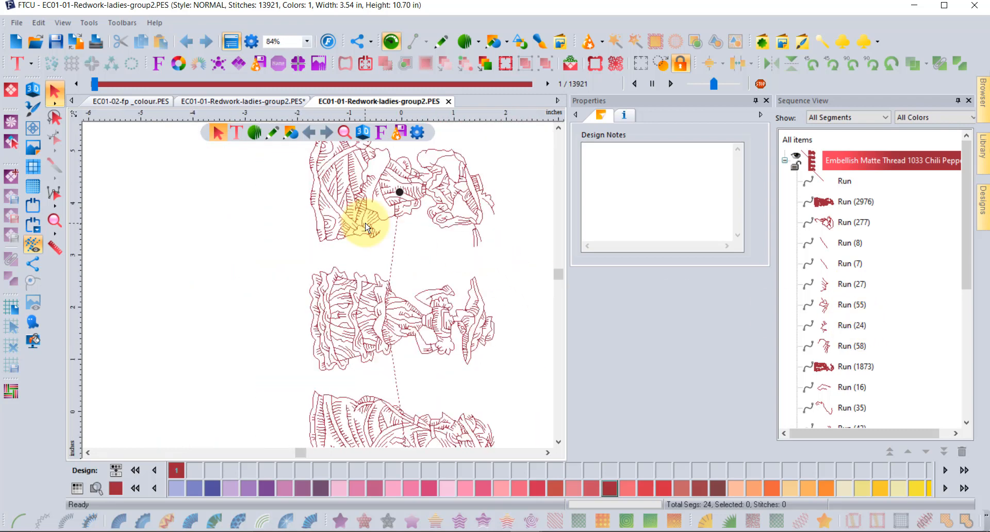
scroll(366, 226, "down", 2)
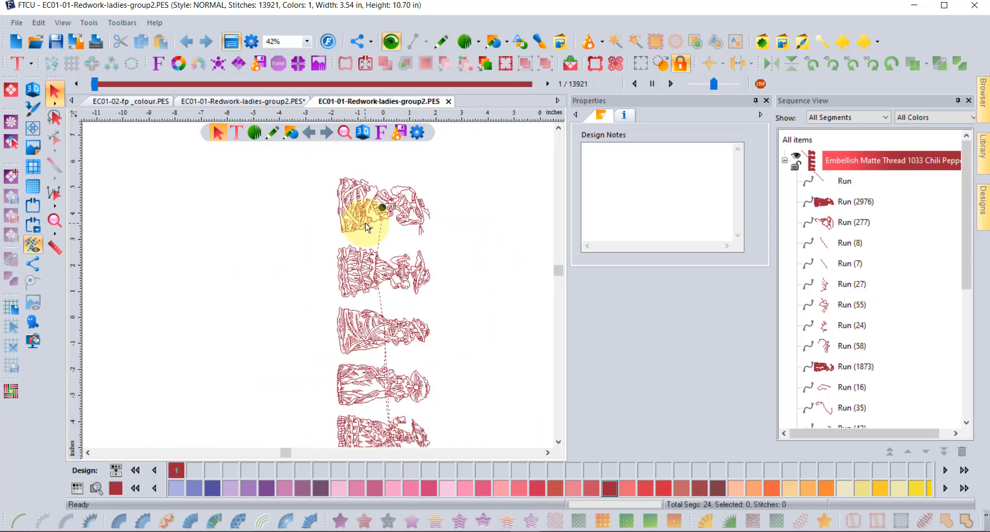
Ungroup the converted outline segments of all the ladies and clear the selection.
left_click_drag(312, 161, 449, 243)
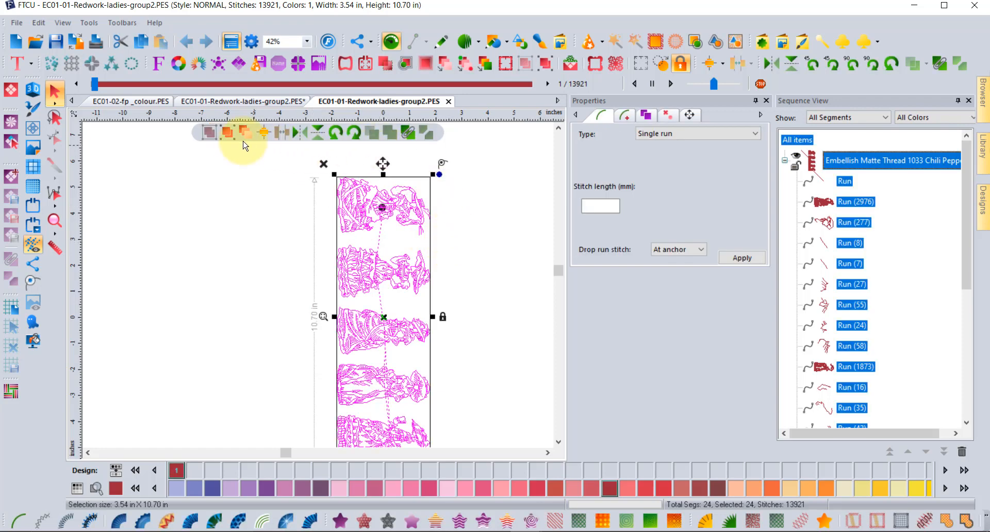
left_click(227, 135)
left_click(258, 174)
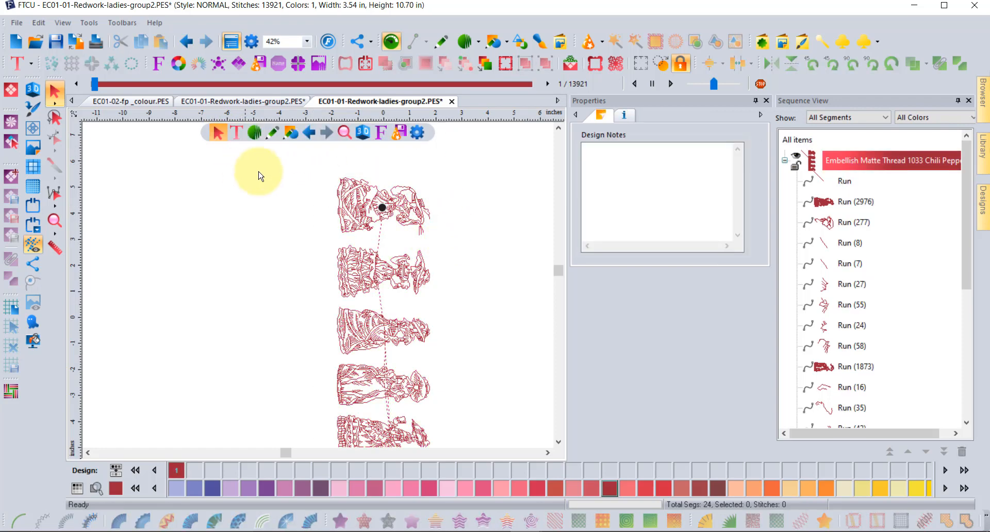
Test-select the outline segments of the first lady and of the second lady separately, clearing the selection after each.
left_click_drag(305, 152, 462, 246)
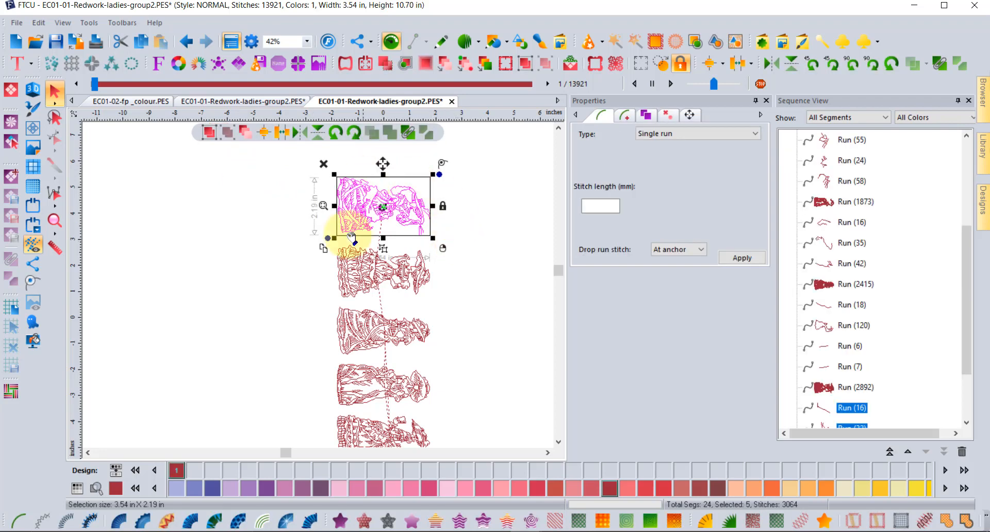
left_click(456, 221)
left_click_drag(322, 240, 452, 304)
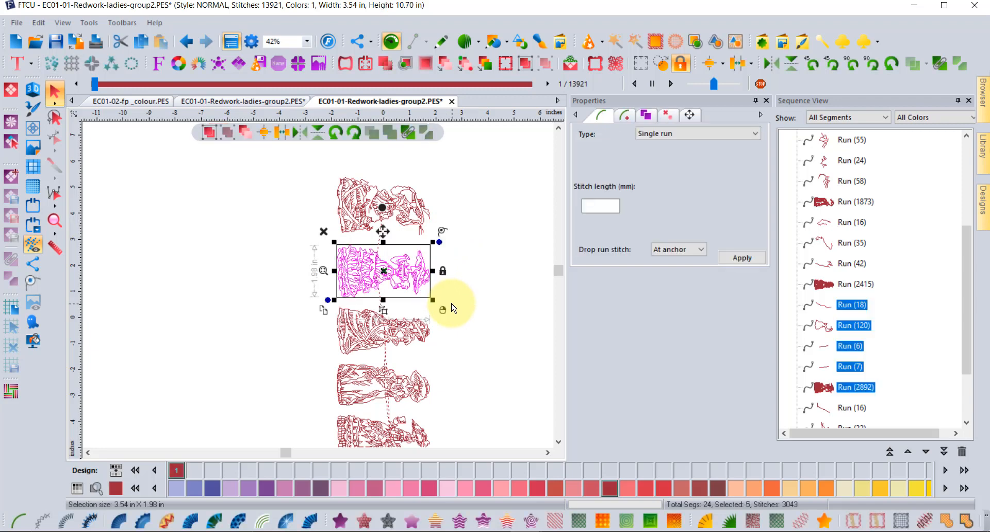
left_click(477, 269)
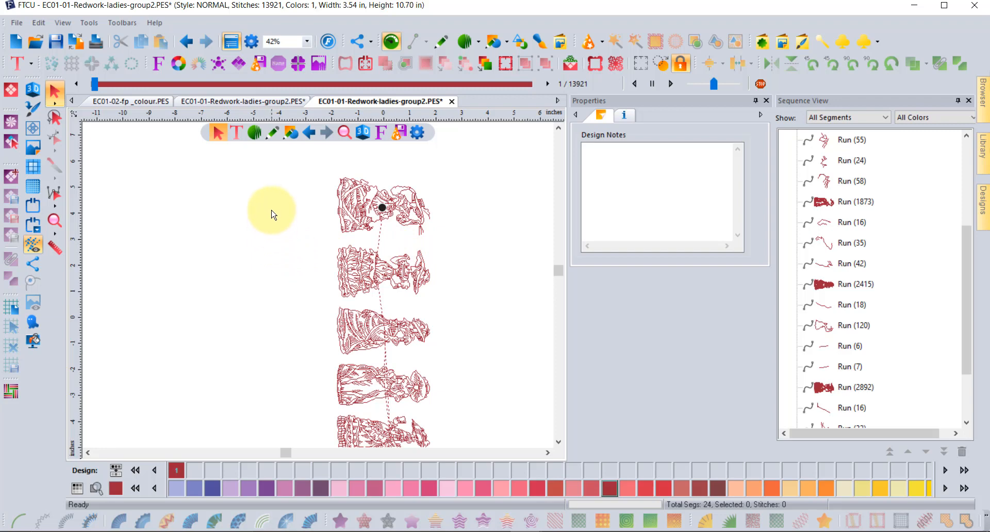
Switch to the plain-stitch version of EC01-01-Redwork-ladies-group2.PES, inspect its stitches up close, and test-select the single stitch segment.
left_click(254, 102)
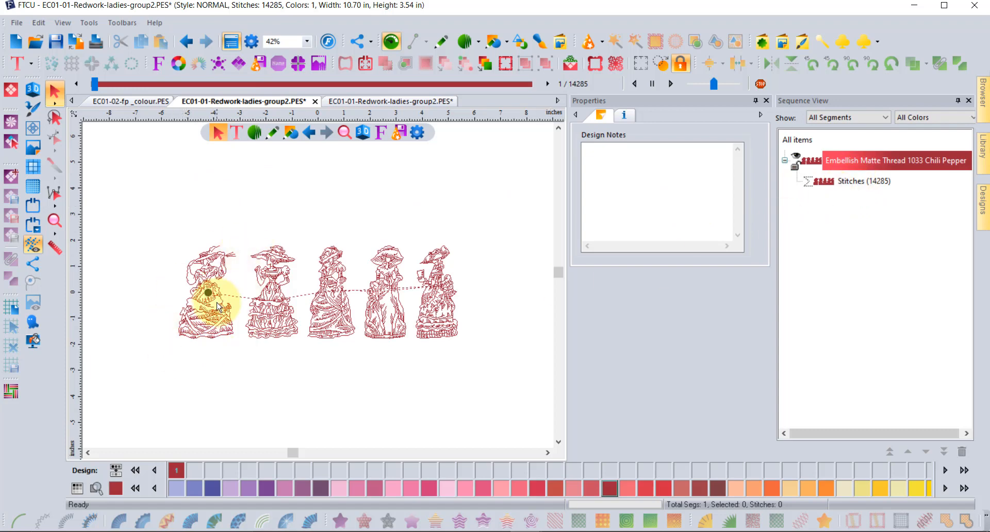
scroll(209, 309, "up", 2)
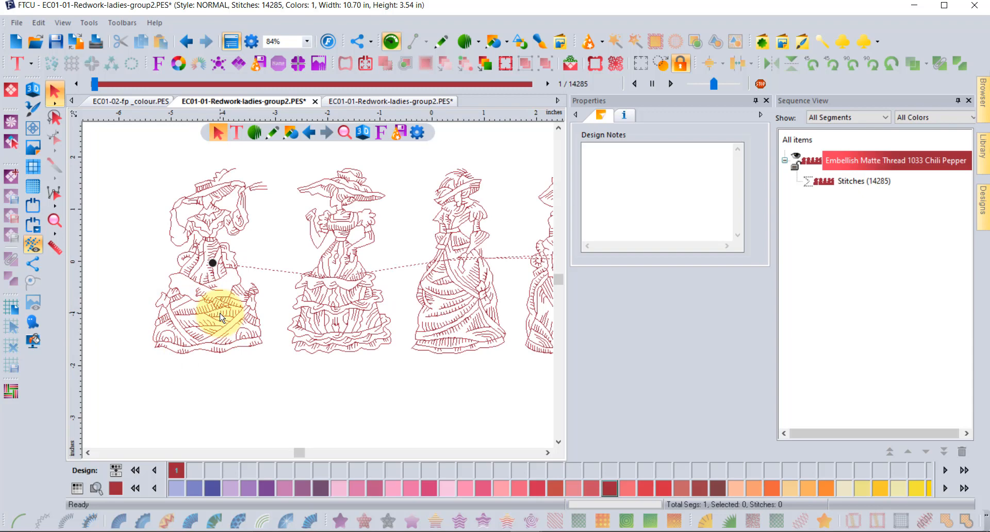
scroll(220, 318, "down", 2)
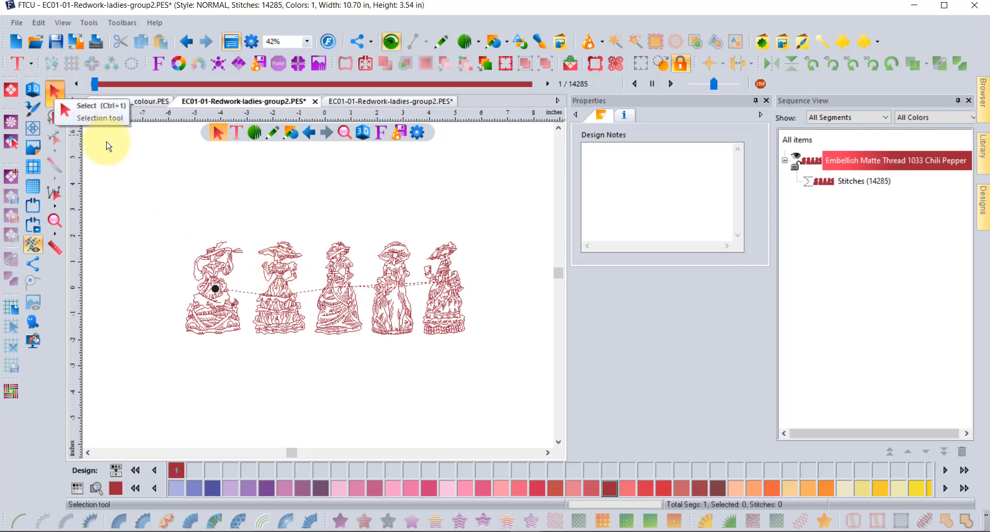
left_click(274, 285)
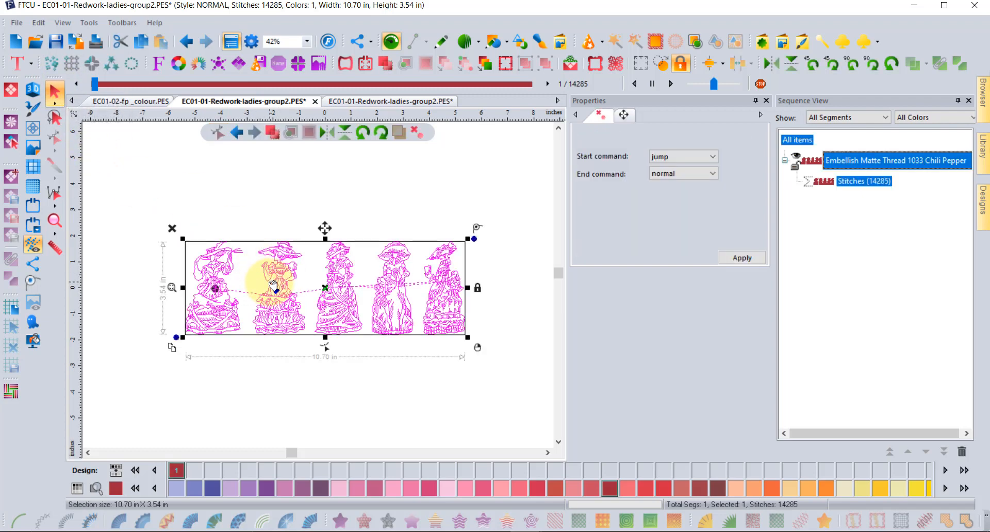
left_click(262, 193)
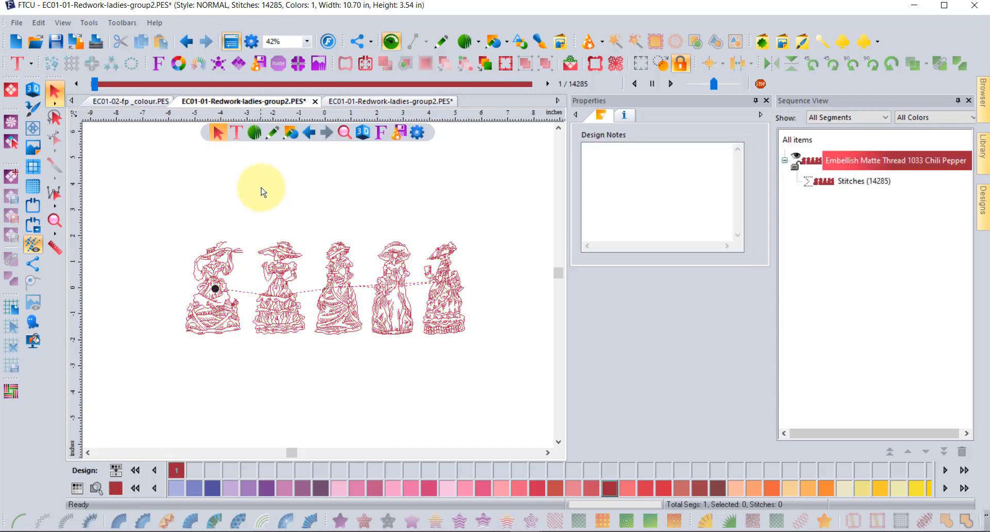
Step through the stitches in stitch edit mode, narrow the visible range with both margins, and return to normal selection mode.
left_click(55, 193)
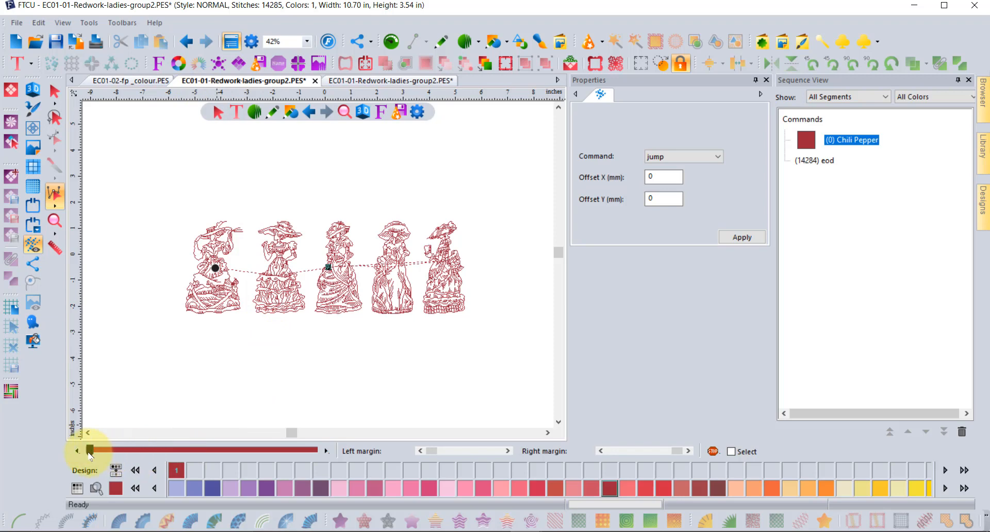
left_click_drag(90, 450, 177, 450)
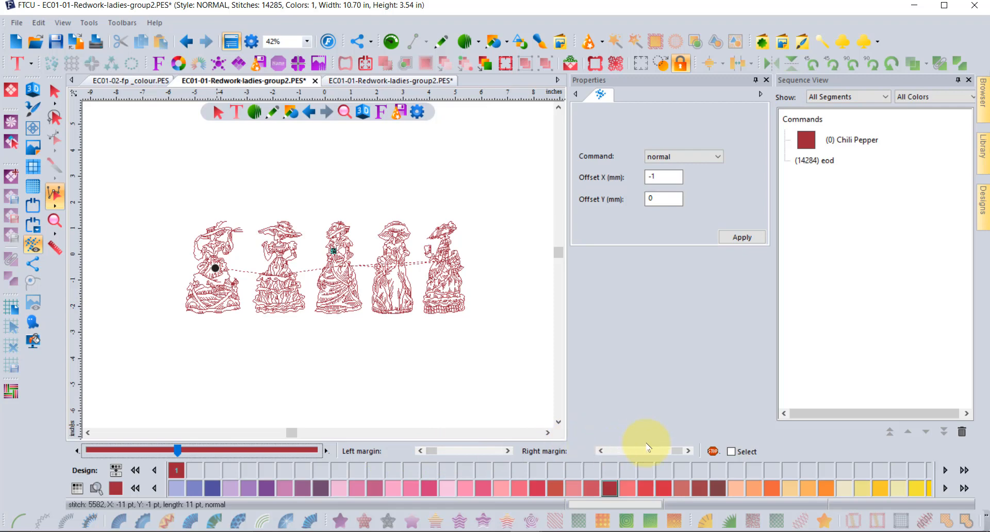
mouse_move(682, 453)
left_mouse_down()
mouse_move(663, 456)
mouse_move(673, 455)
left_mouse_up()
left_click_drag(432, 452, 448, 455)
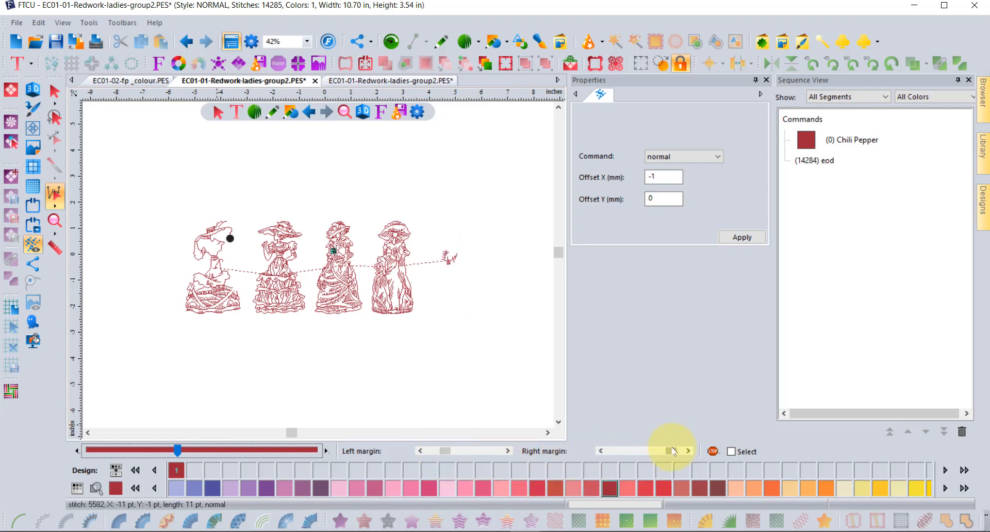
left_click_drag(674, 451, 680, 452)
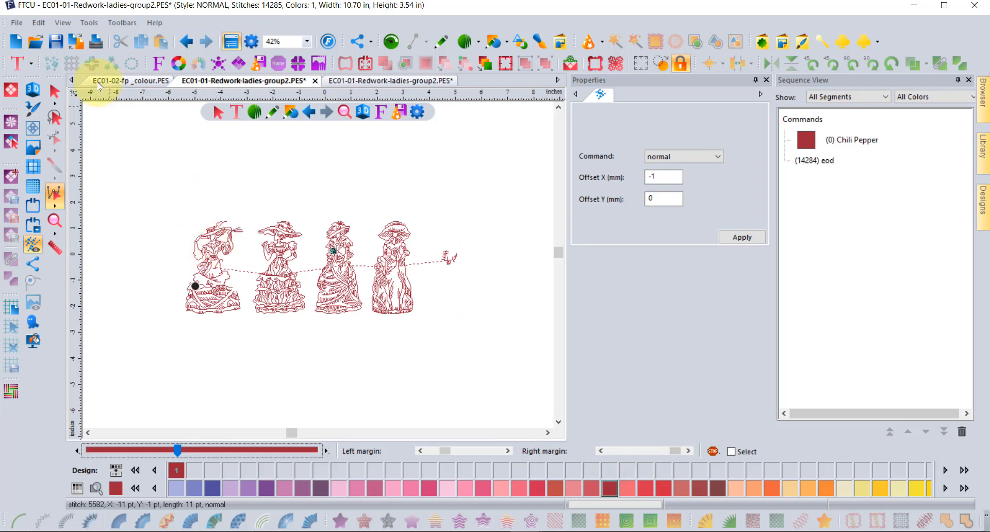
left_click(54, 92)
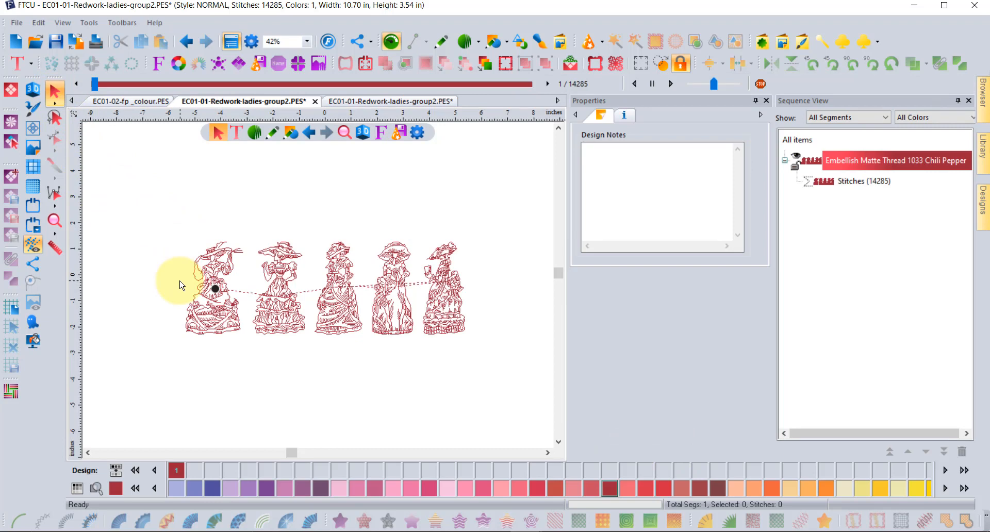
Select the first lady's stitches in stitch edit mode, delete them, and undo the deletion.
left_click(217, 281)
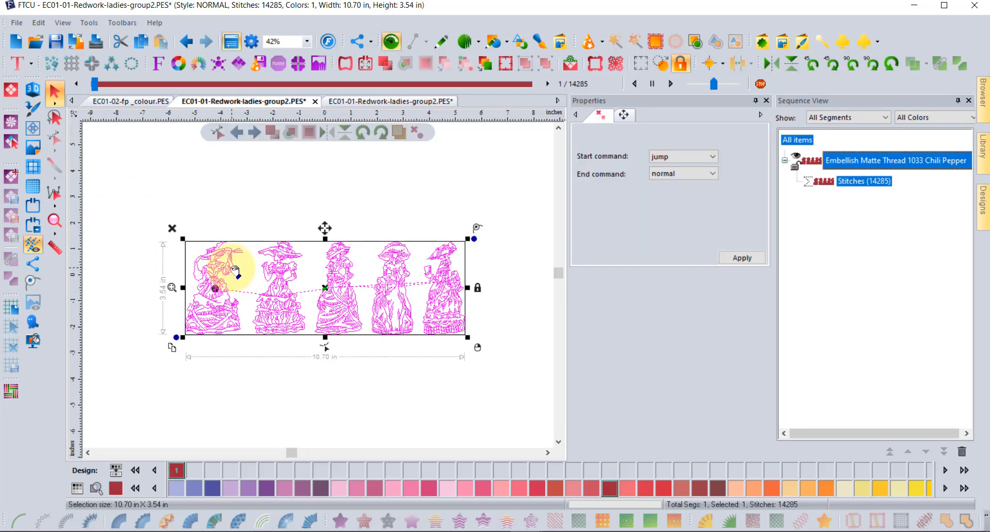
left_click(56, 190)
left_click_drag(107, 184, 249, 339)
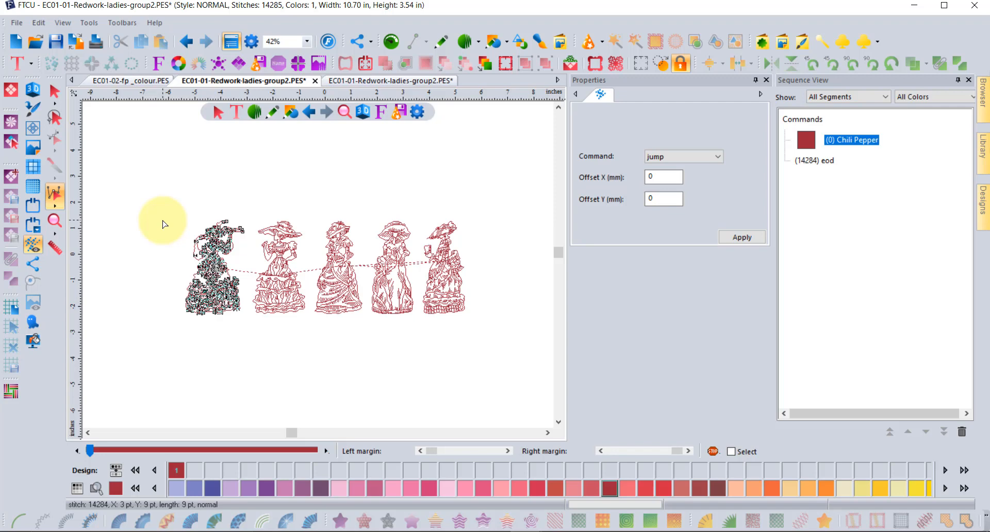
key("Delete")
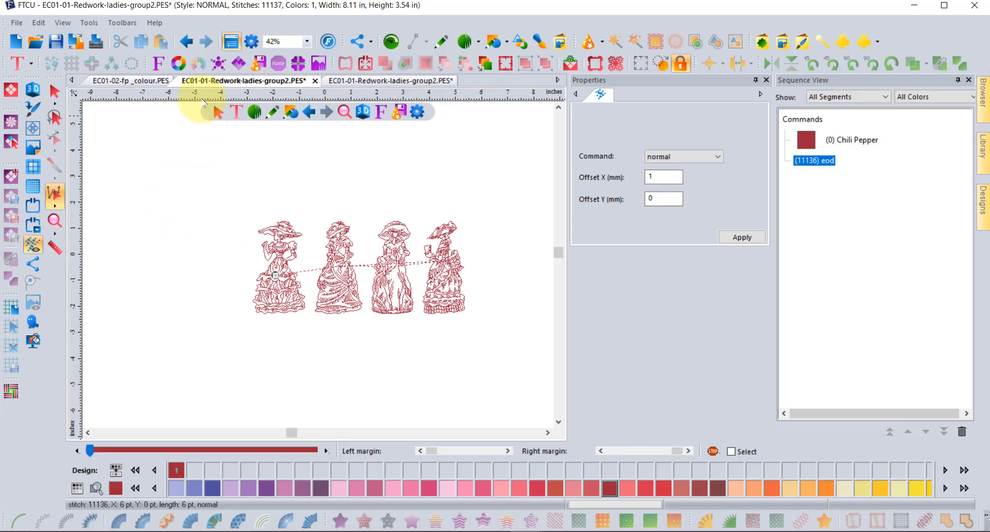
left_click(188, 42)
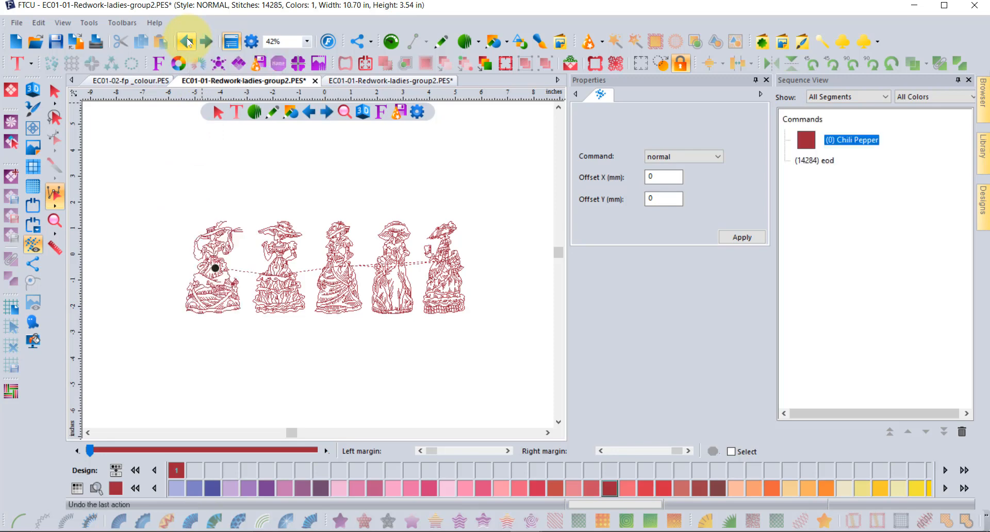
Delete the stitches of the four ladies beside the first one and undo the deletion.
left_click_drag(509, 192, 253, 370)
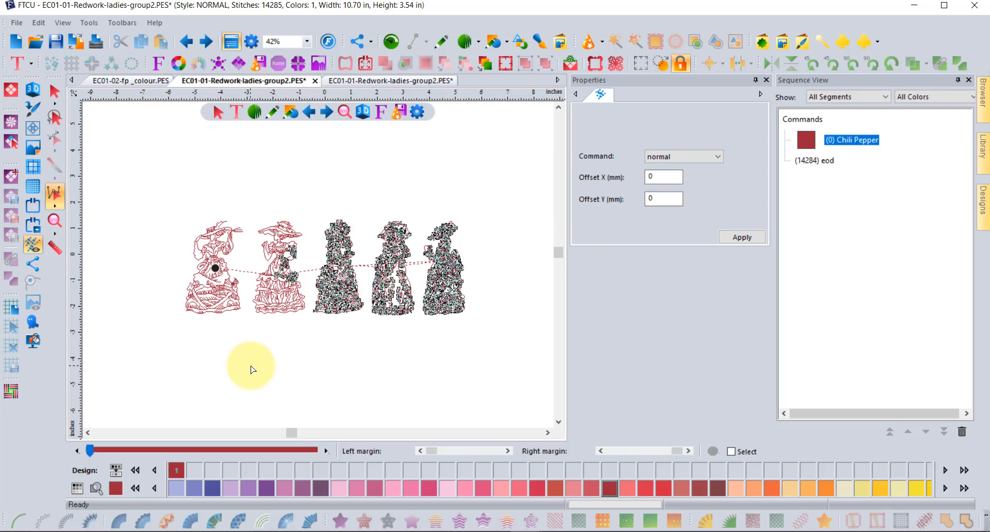
key("Delete")
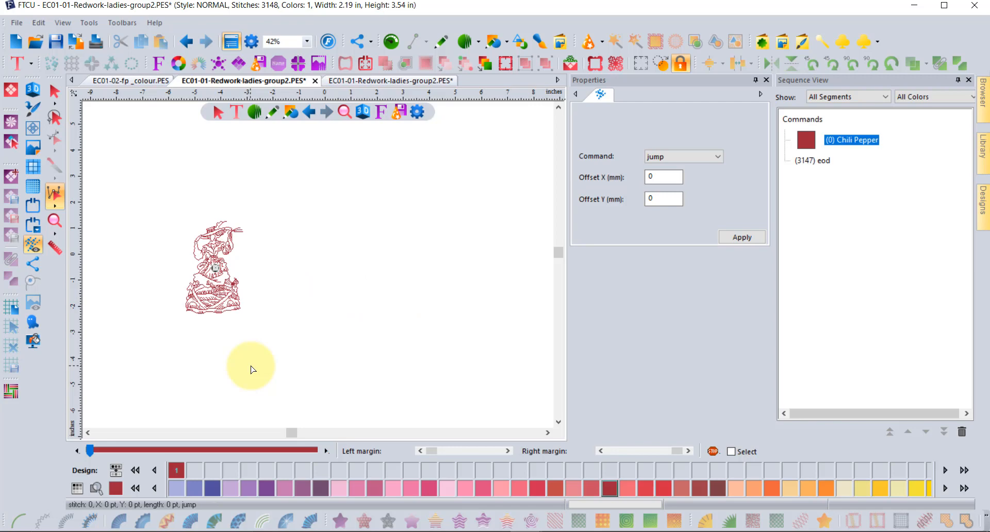
left_click(186, 41)
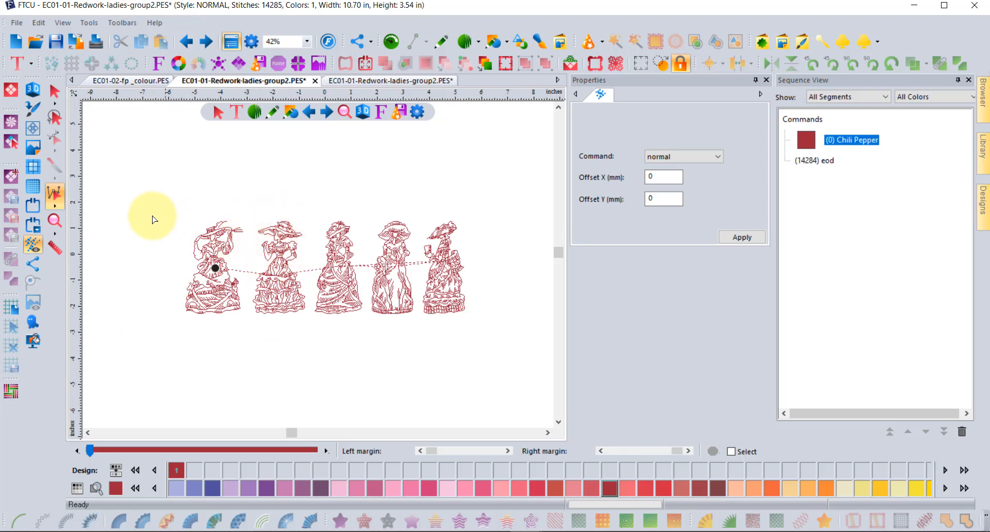
Delete the stitches of the first lady and of the last three ladies, keeping only the second lady.
left_click_drag(142, 200, 249, 347)
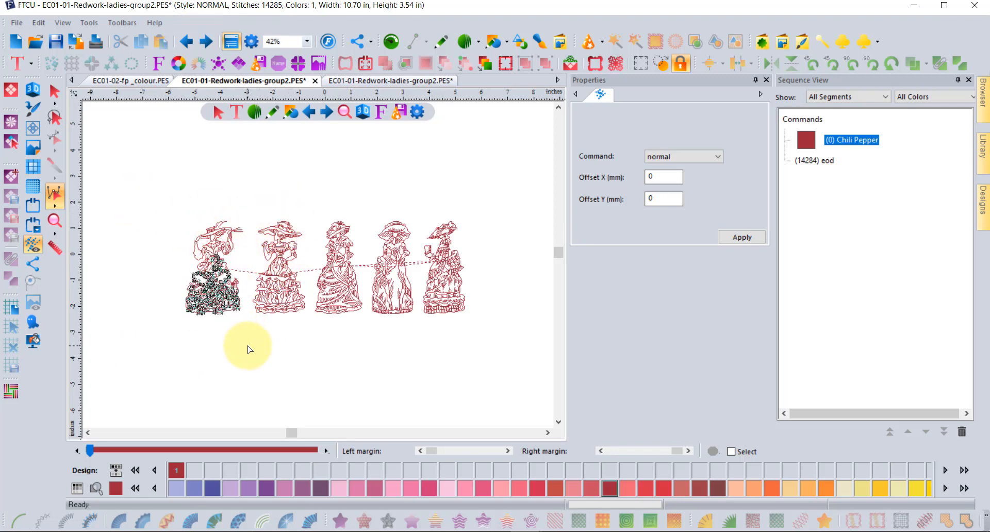
key("Delete")
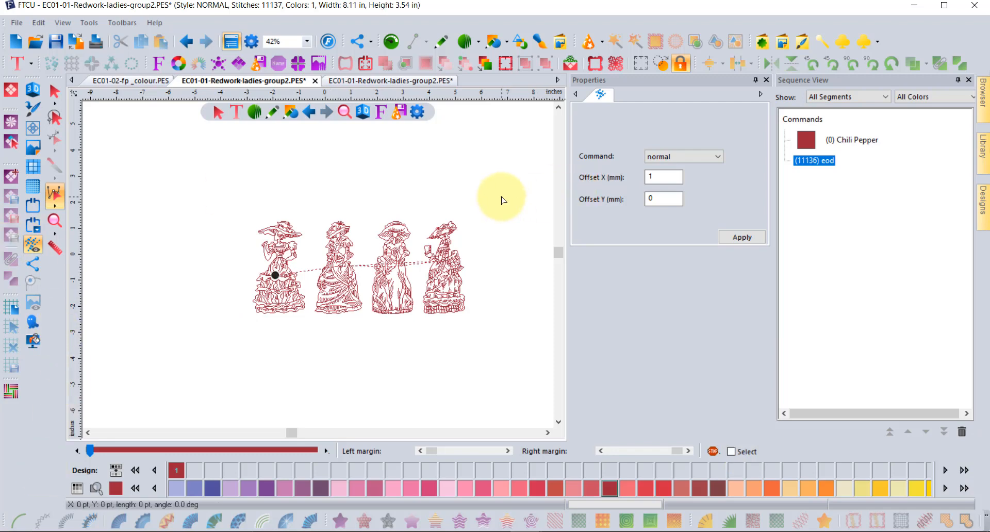
mouse_move(501, 196)
left_mouse_down()
mouse_move(302, 392)
mouse_move(313, 386)
left_mouse_up()
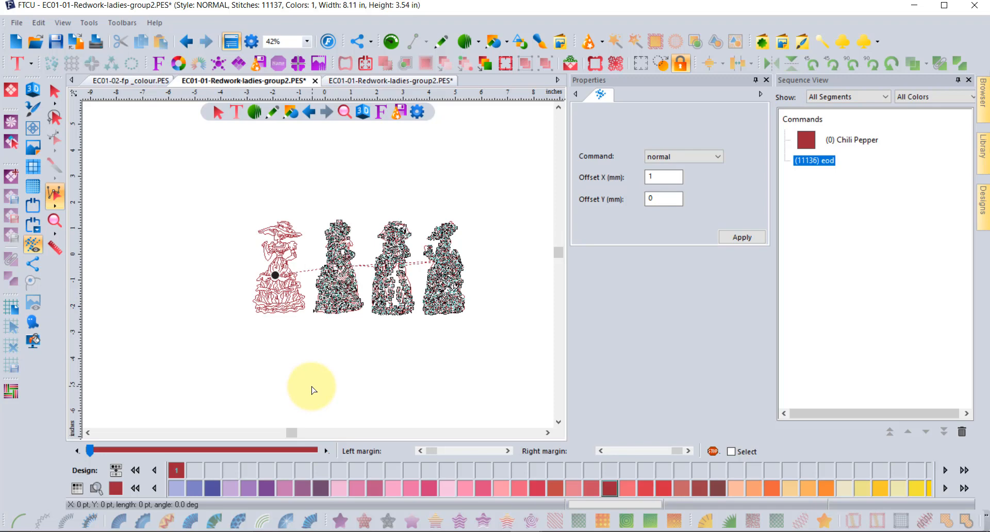
key("Delete")
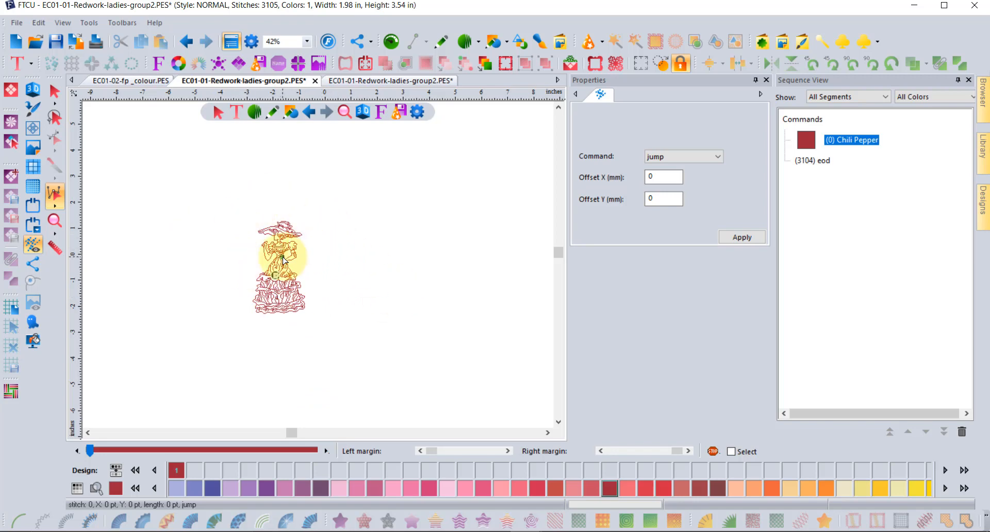
Move a stitch point on the skirt's left fold line slightly right and delete the tip of the short spur beside it.
scroll(283, 259, "up", 2)
scroll(284, 259, "up", 2)
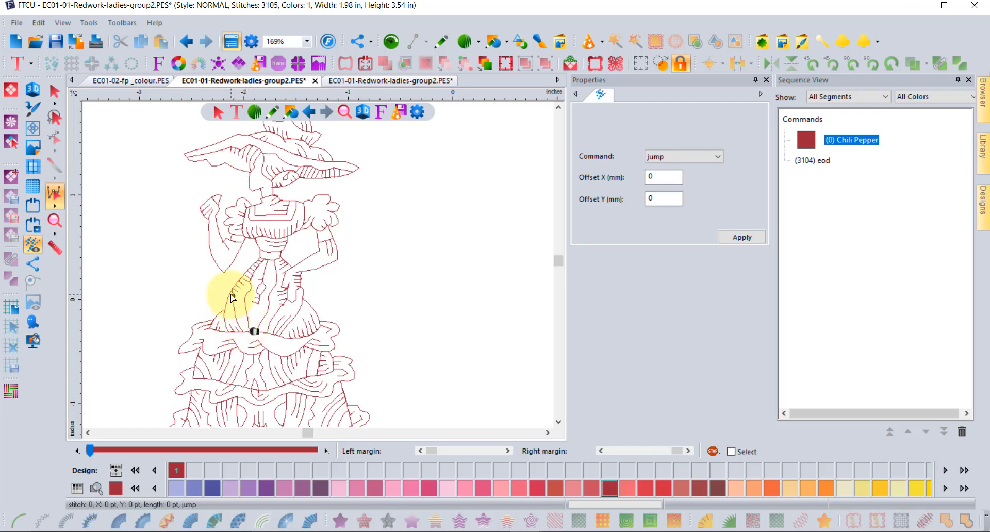
scroll(233, 298, "up", 4)
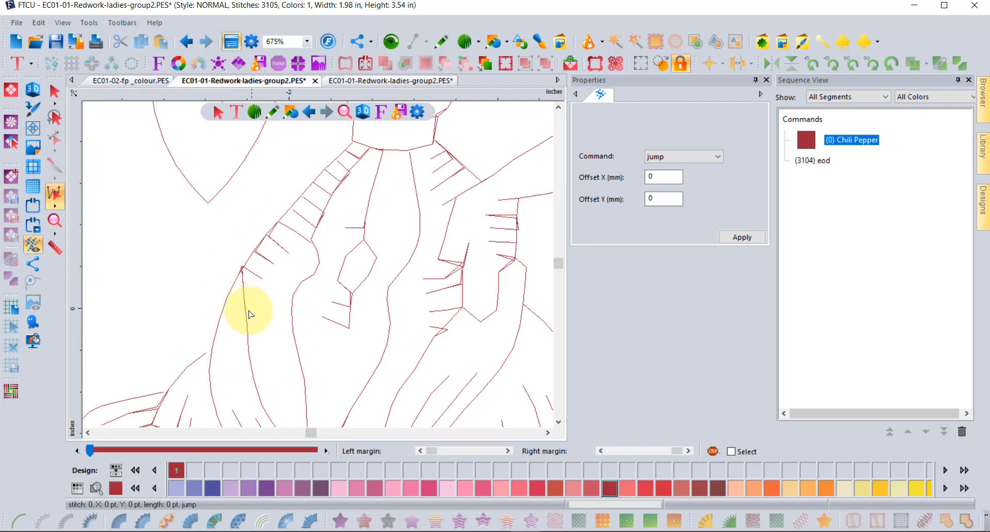
mouse_move(248, 326)
left_mouse_down()
mouse_move(259, 325)
mouse_move(236, 326)
left_mouse_up()
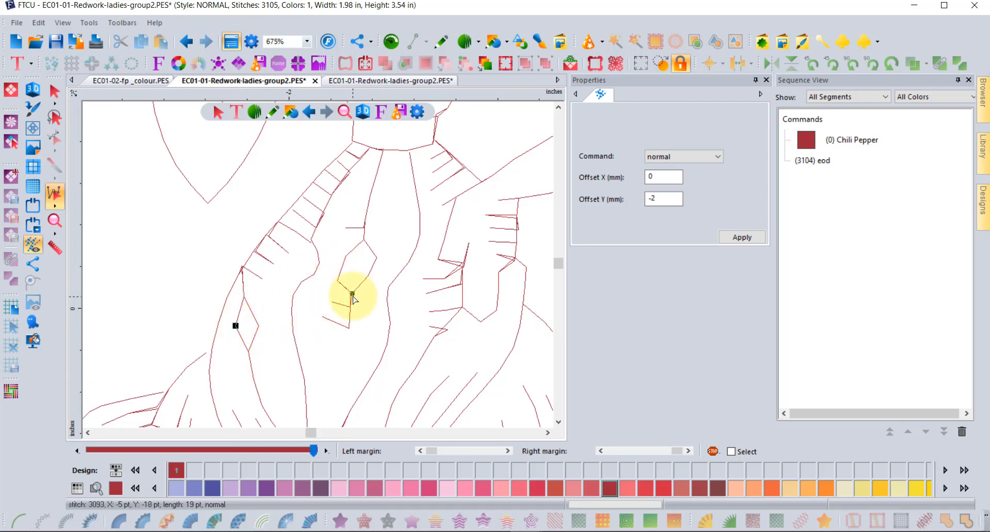
left_click_drag(236, 325, 259, 326)
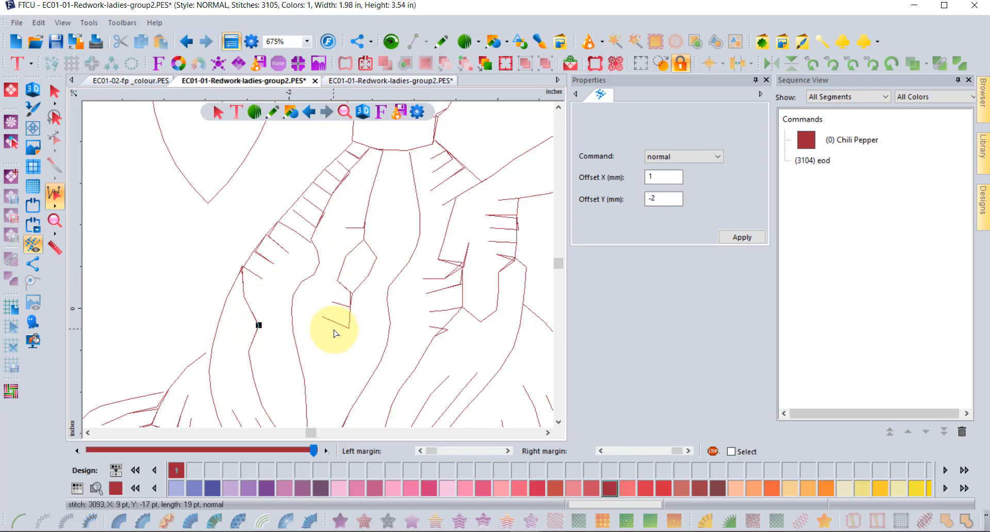
left_click(323, 317)
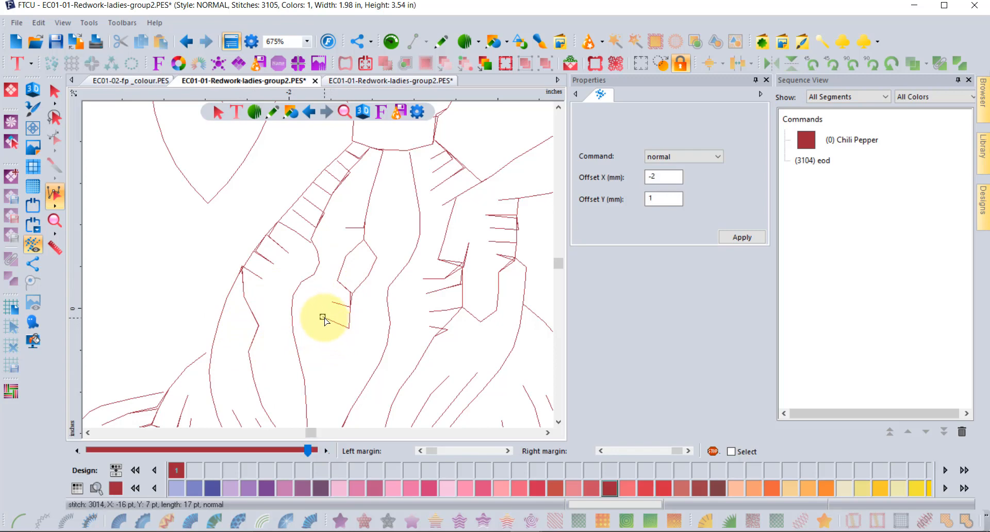
key("Delete")
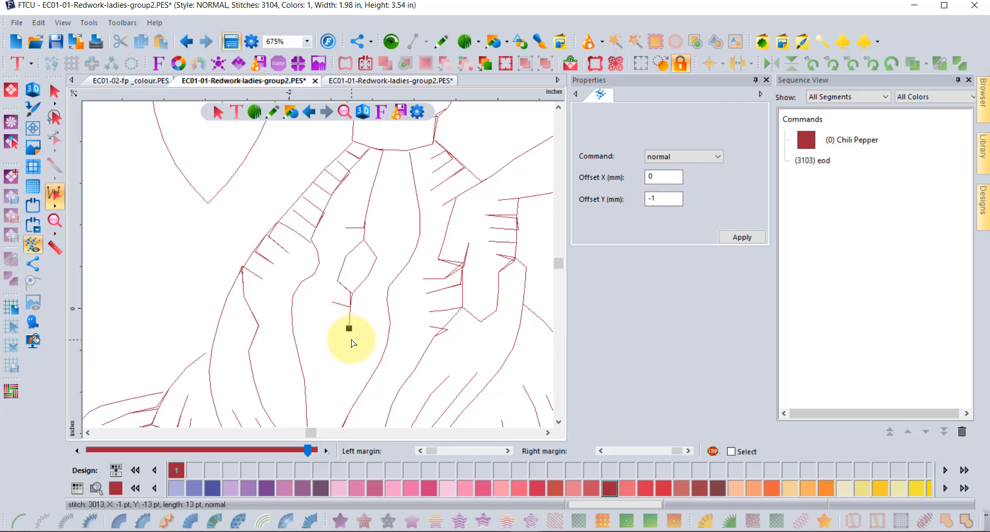
Insert five stitches after the selected end point of the skirt's middle fold line, forming a closed pentagon.
right_click(349, 330)
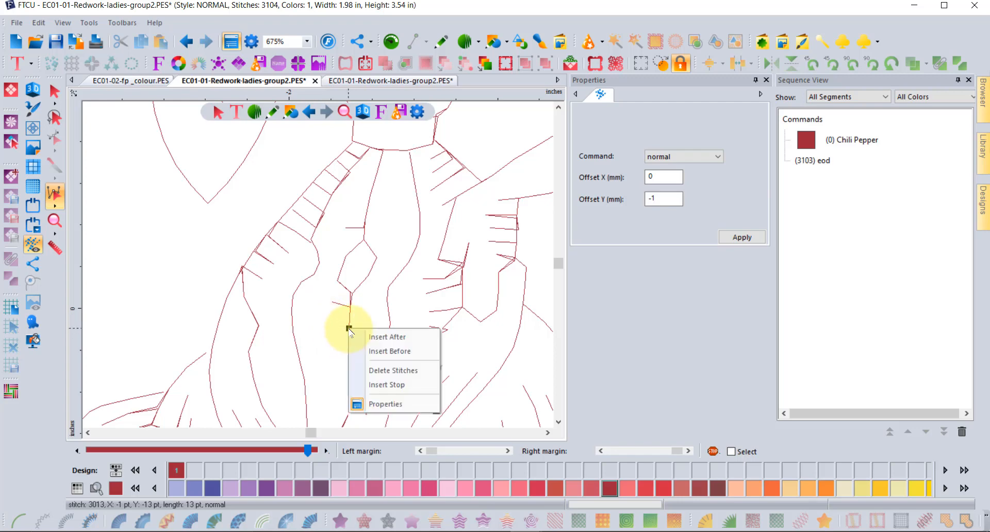
left_click(412, 338)
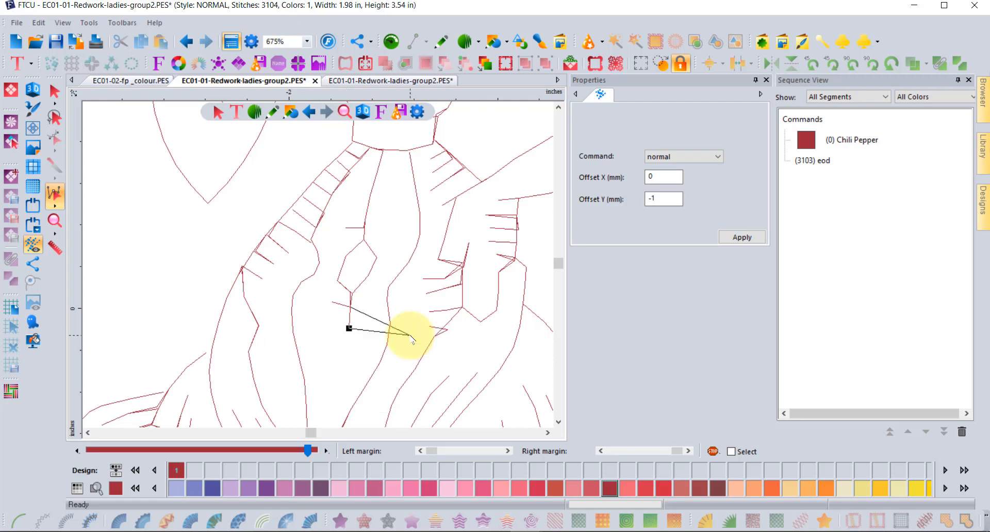
left_click(362, 338)
left_click(355, 364)
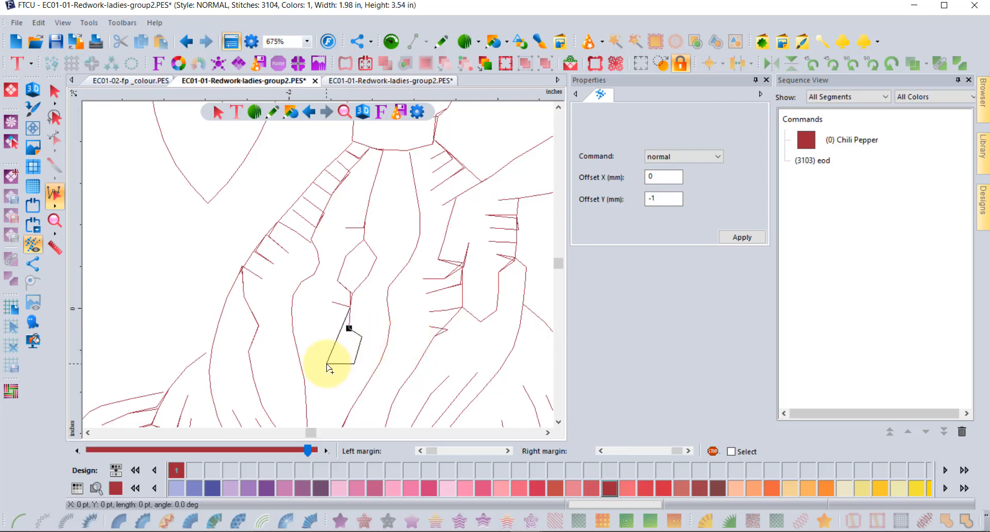
left_click(327, 364)
left_click(312, 333)
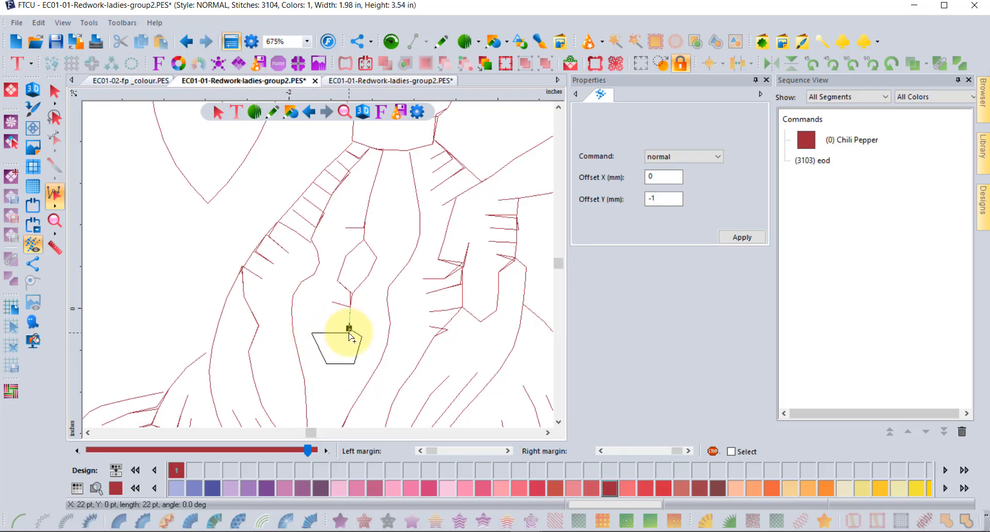
left_click(349, 330)
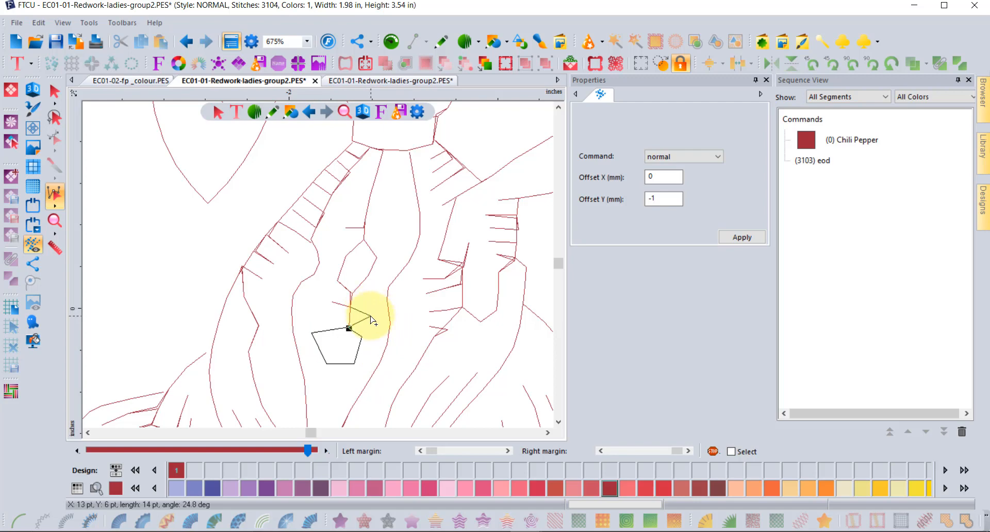
right_click(371, 316)
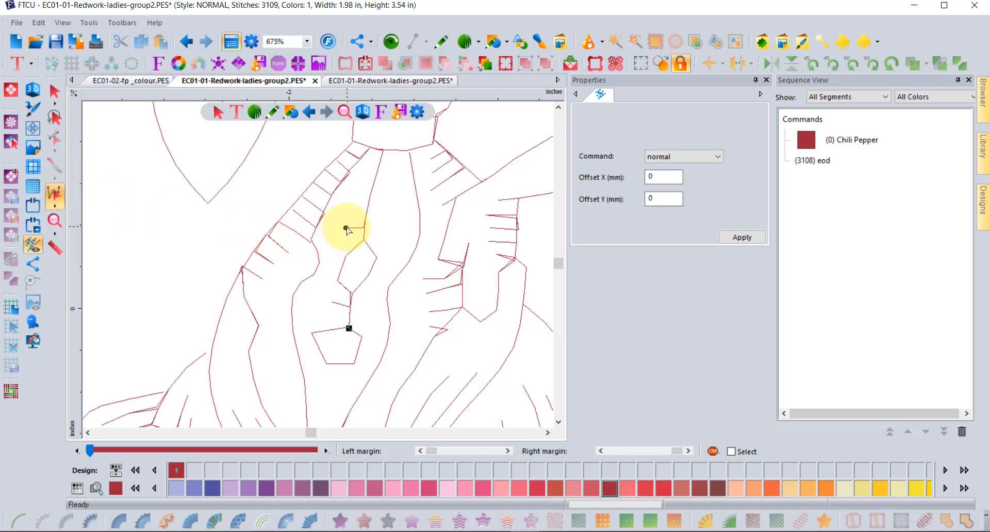
Move the tip of the short spur above the diamond shape on the skirt's middle fold line up and left.
left_click(341, 212)
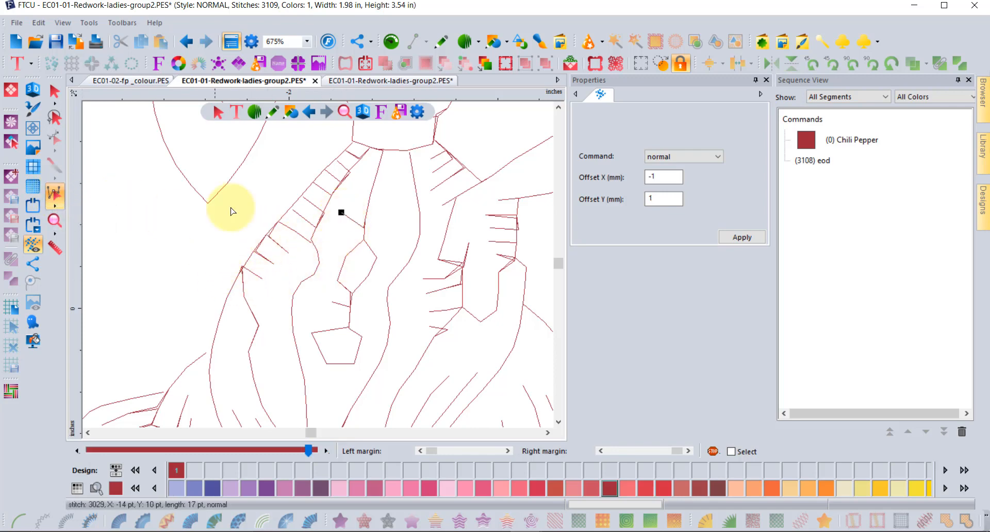
left_click_drag(261, 180, 359, 252)
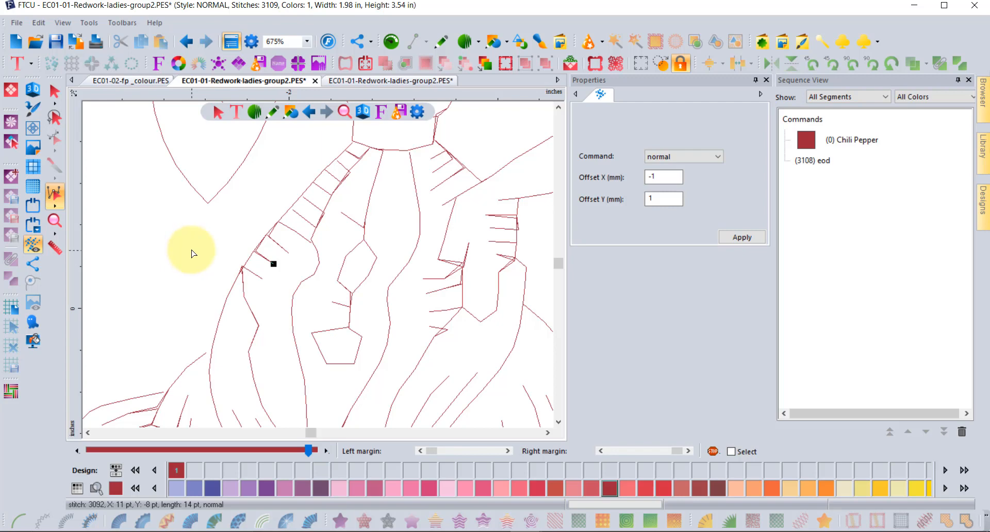
left_click(33, 265)
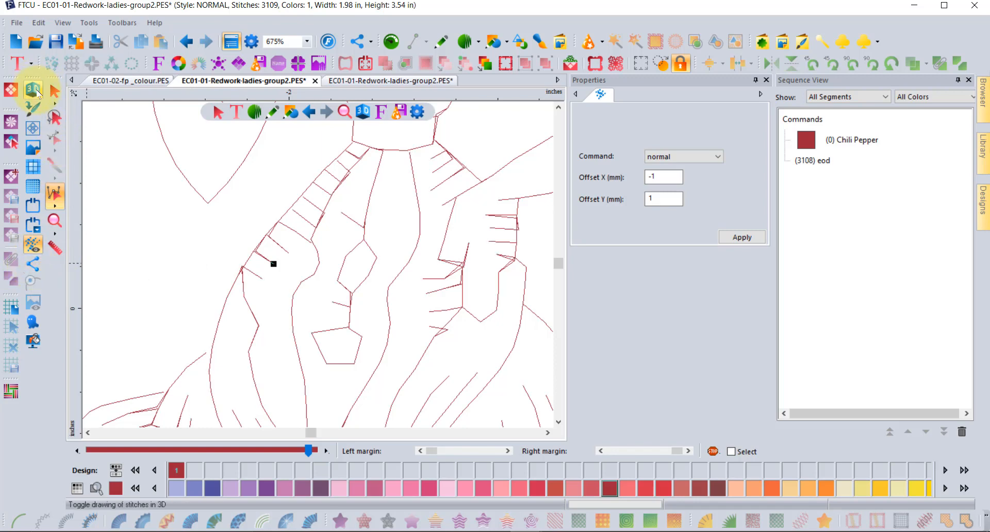
View the stitches in 3D while moving the left fold line's upper stitch point right and extending the nearby hatch line's tip.
left_click(37, 92)
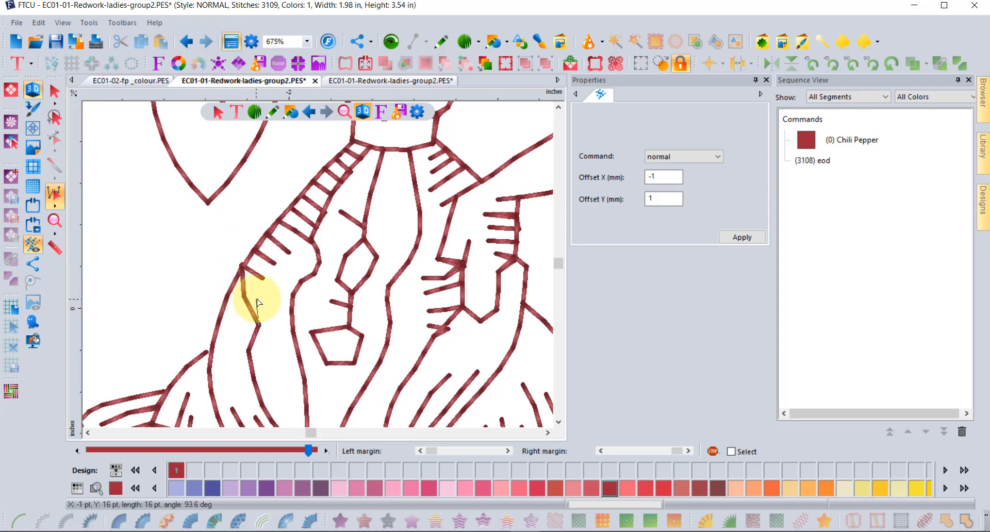
left_click(260, 315)
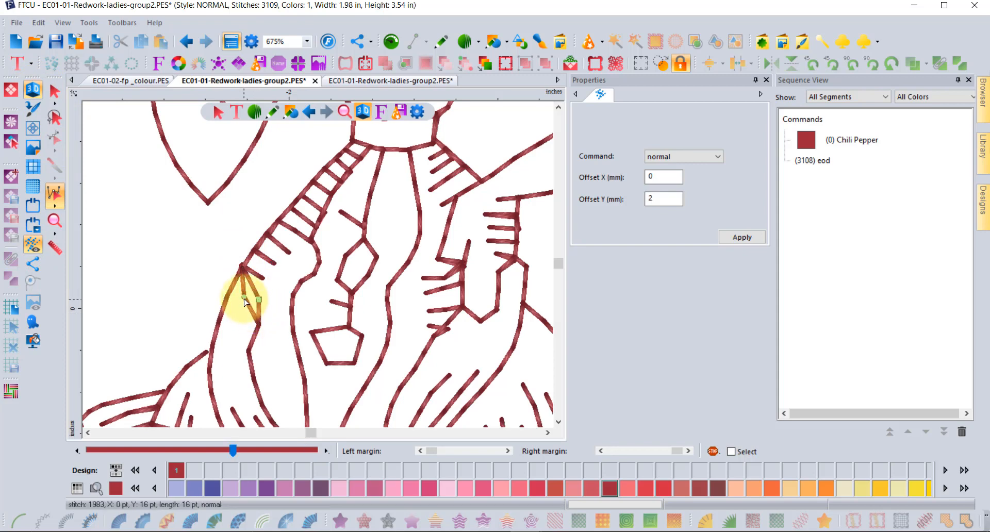
left_click(245, 299)
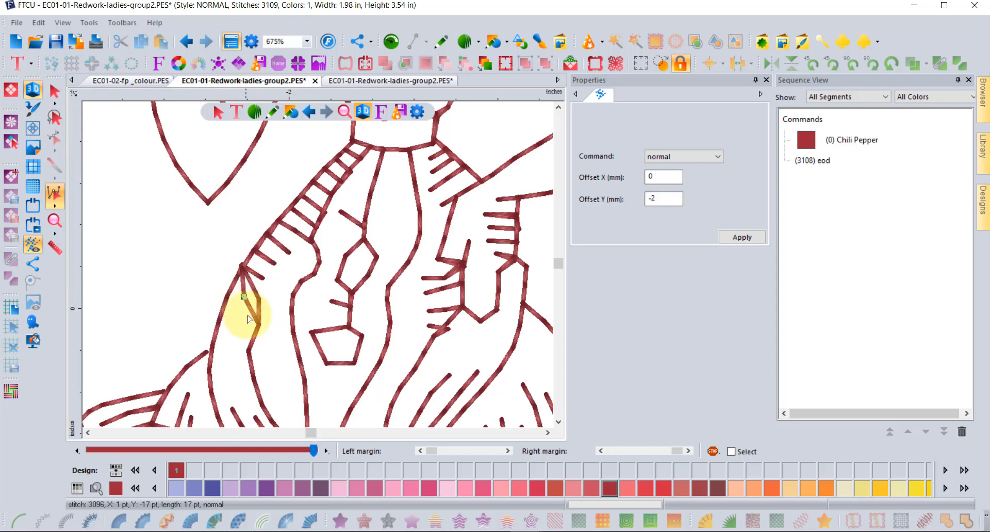
left_click(281, 268)
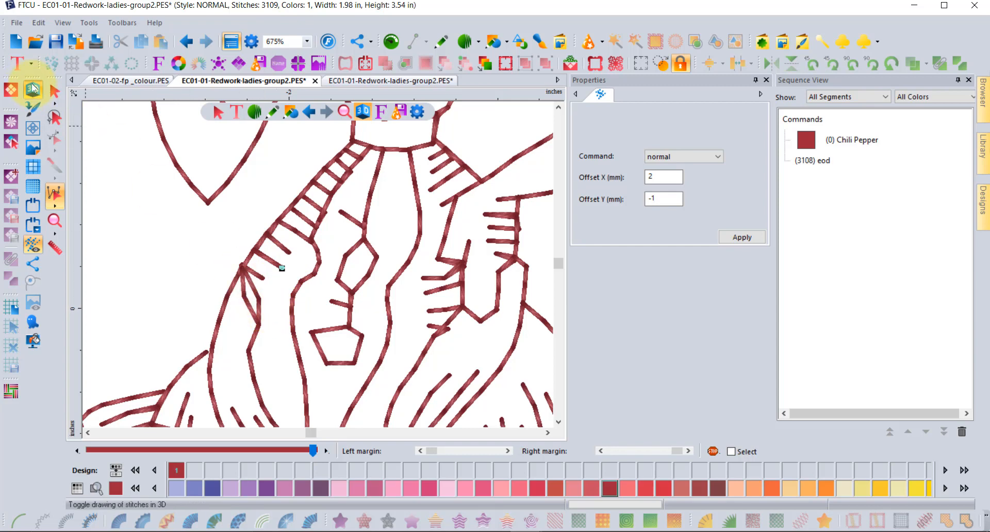
left_click(33, 89)
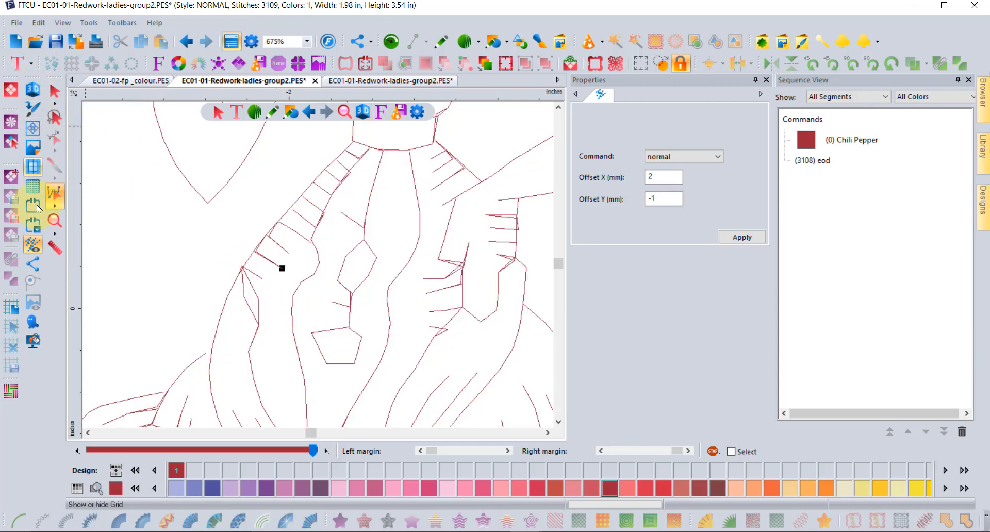
Show the stitch points and move the left fold line's separated upper point right, close to its counterpart.
left_click(34, 264)
left_click(34, 264)
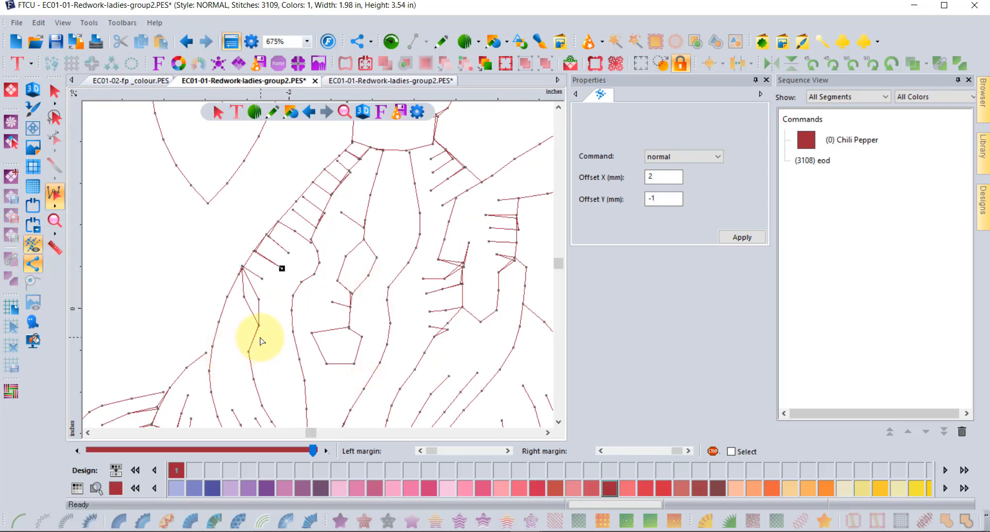
scroll(261, 341, "up", 2)
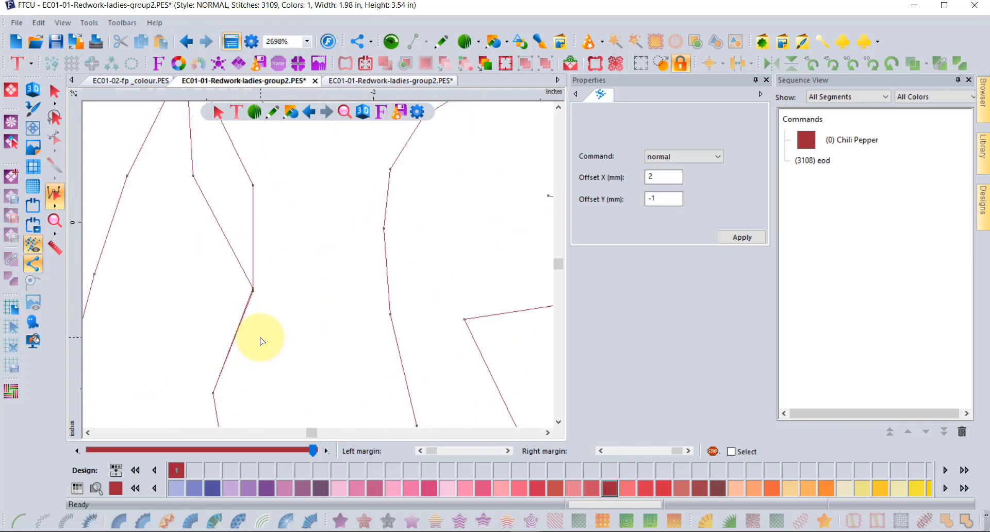
mouse_move(259, 262)
left_mouse_down()
mouse_move(272, 299)
mouse_move(230, 260)
mouse_move(276, 253)
left_mouse_up()
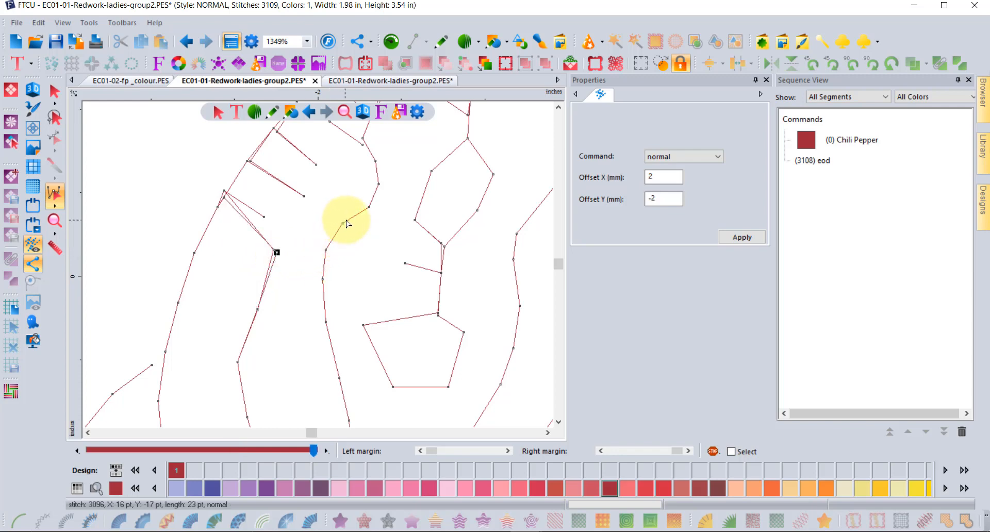
Align the doubled stitch points on the skirt's left edge where the hatch lines and the left fold line start.
left_click(249, 160)
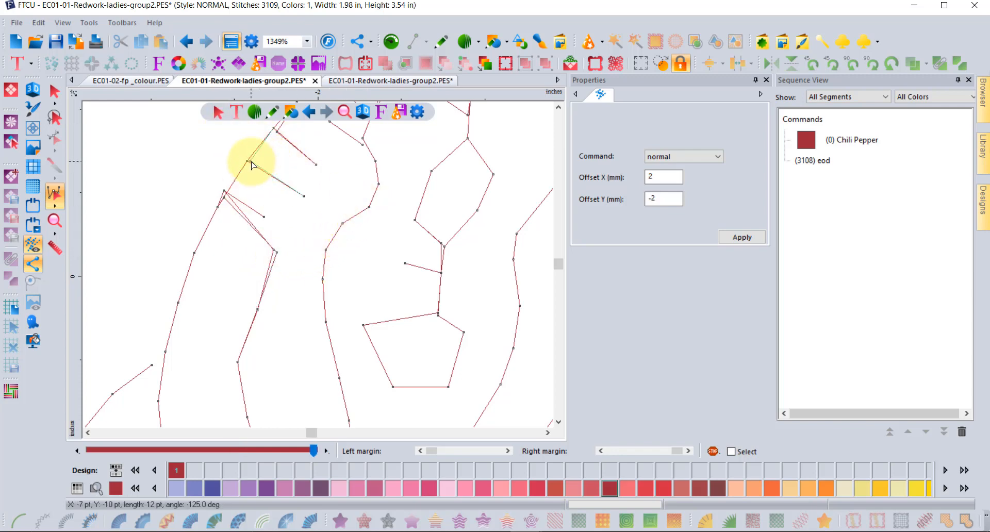
left_click(225, 194)
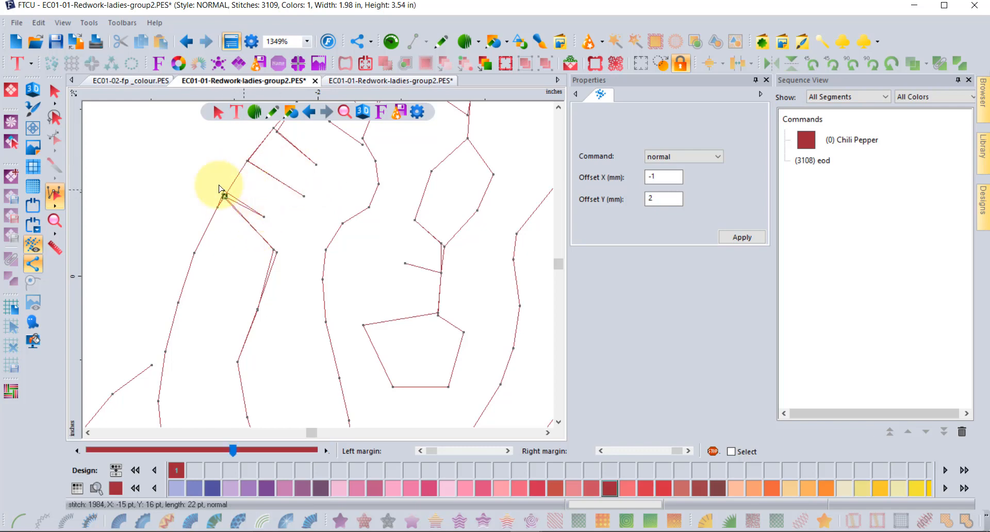
left_click_drag(224, 195, 225, 196)
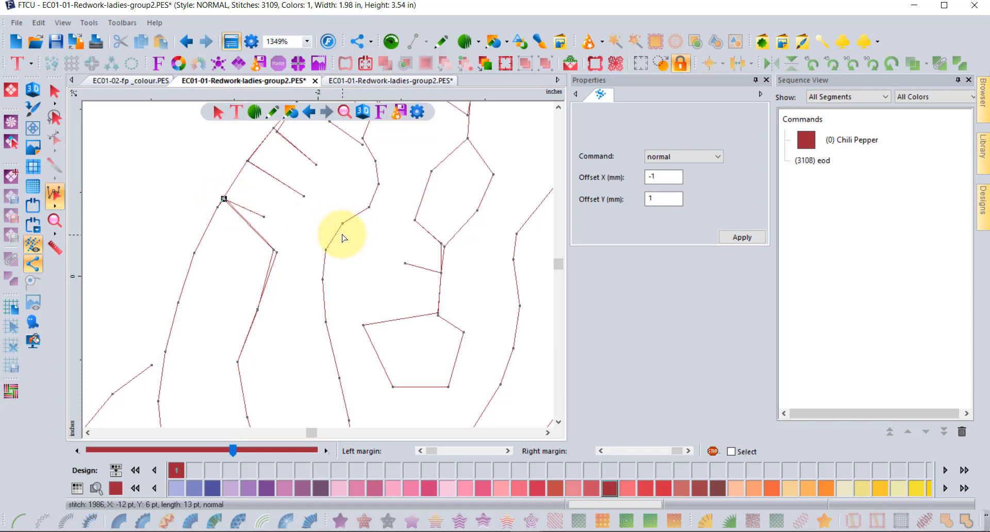
Move the left fold line's remaining offset upper stitch point onto its counterpart.
scroll(276, 266, "up", 1)
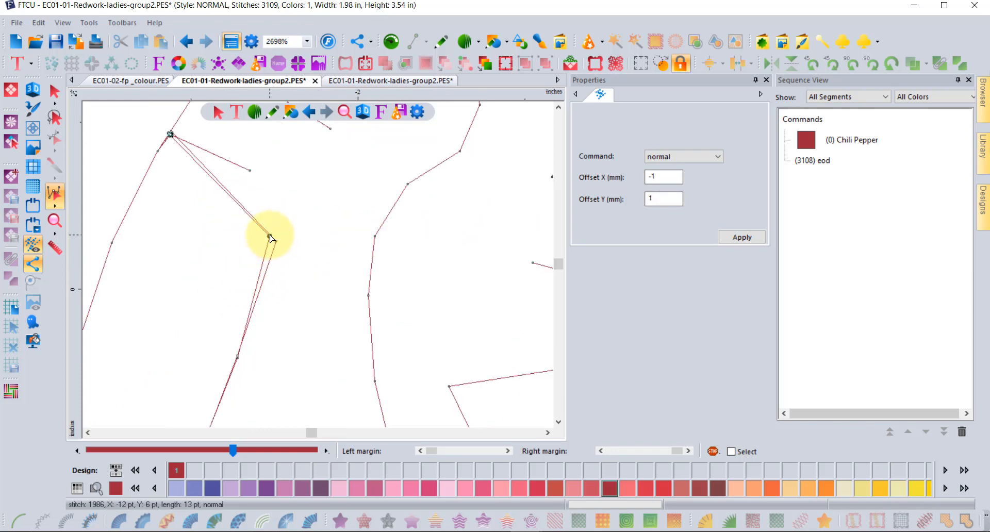
left_click_drag(270, 236, 277, 243)
scroll(277, 243, "up", 1)
scroll(277, 243, "down", 1)
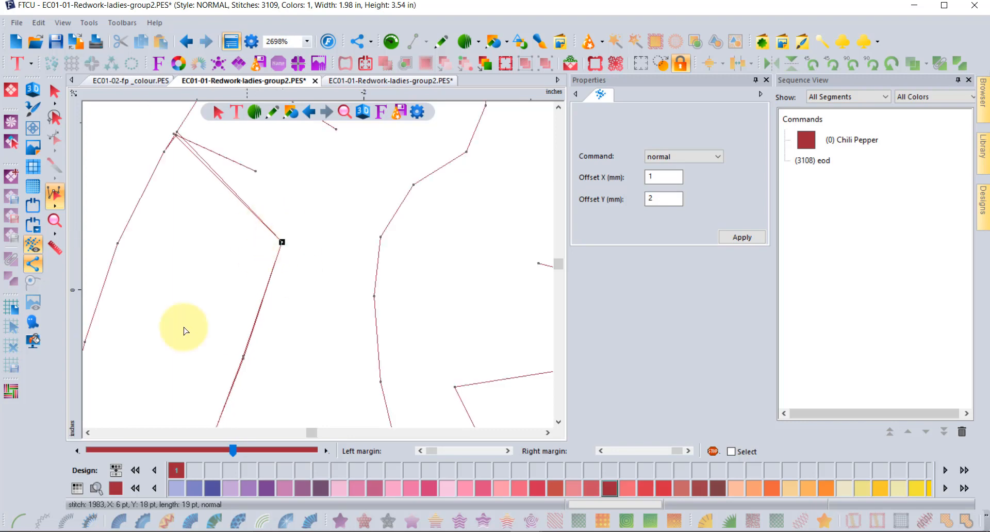
Leave stitch edit mode and switch to the EC01-02-fp _colour.PES design.
scroll(316, 239, "down", 2)
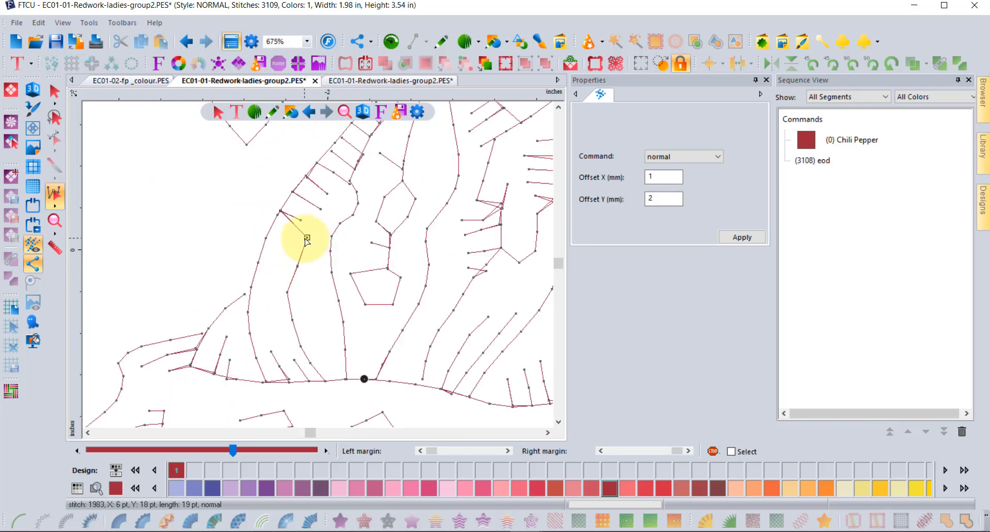
scroll(307, 241, "down", 1)
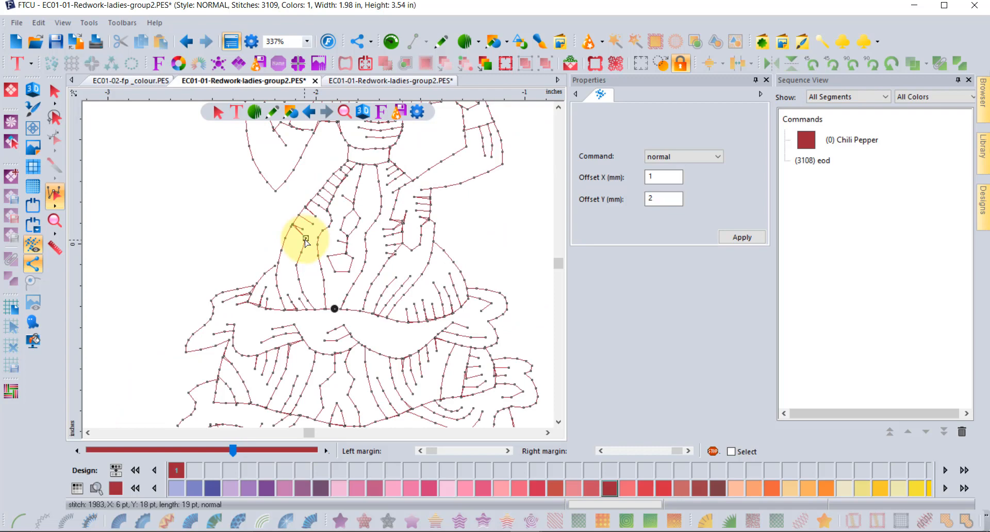
scroll(305, 242, "down", 1)
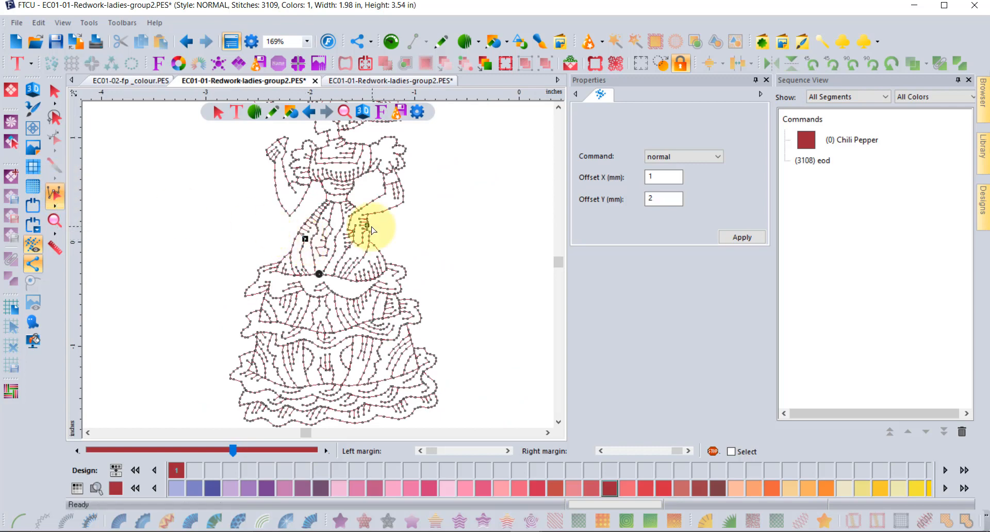
scroll(471, 231, "down", 1)
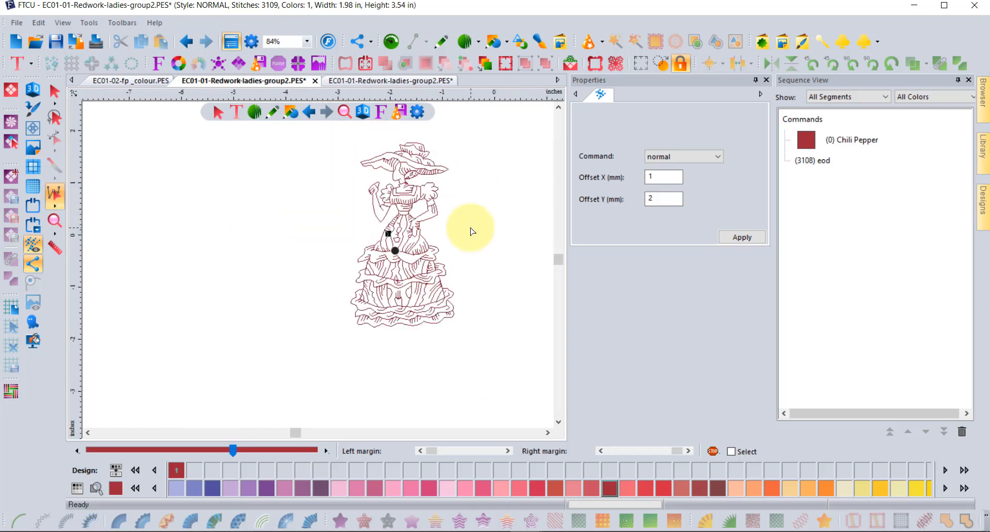
left_click(50, 85)
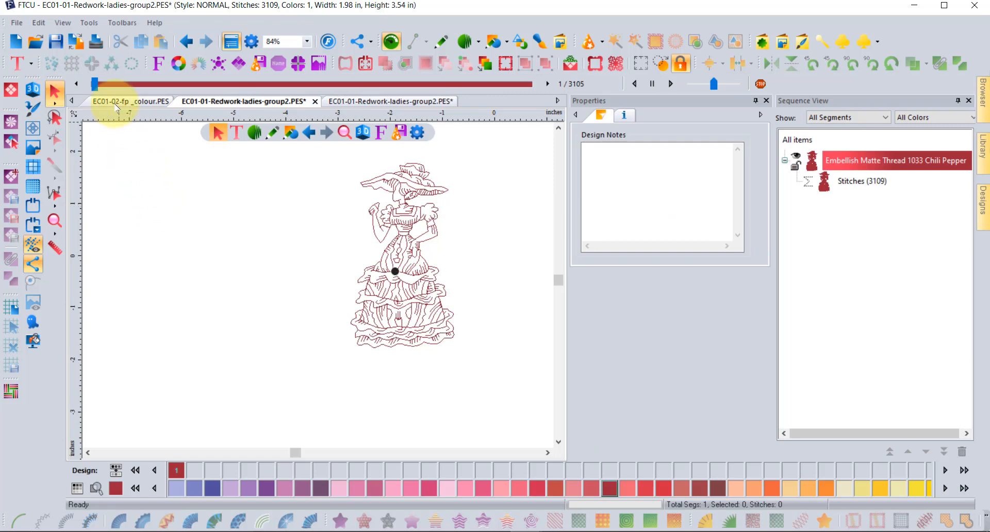
left_click(116, 101)
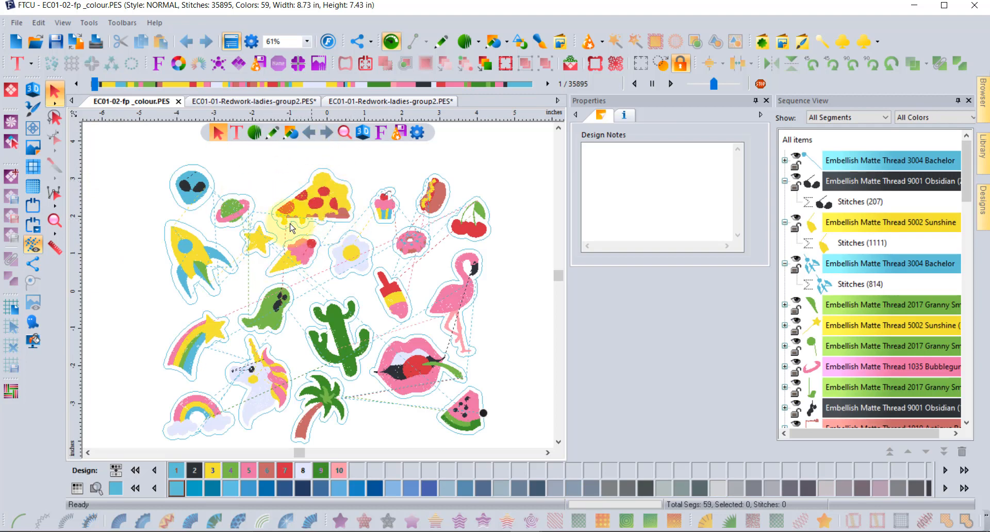
Enter stitch edit mode and lasso all stitches of the ice cream cone together with its surrounding outline.
left_click(54, 193)
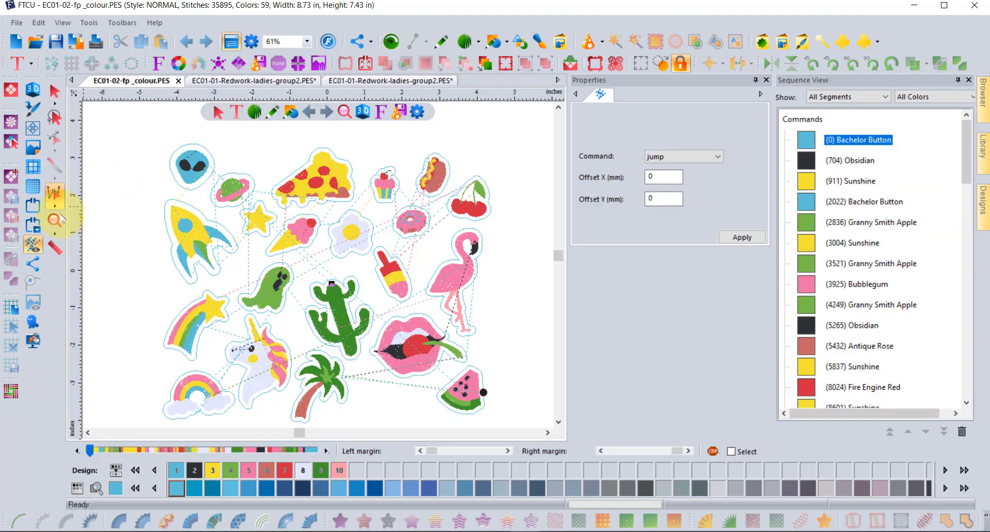
left_click(54, 195)
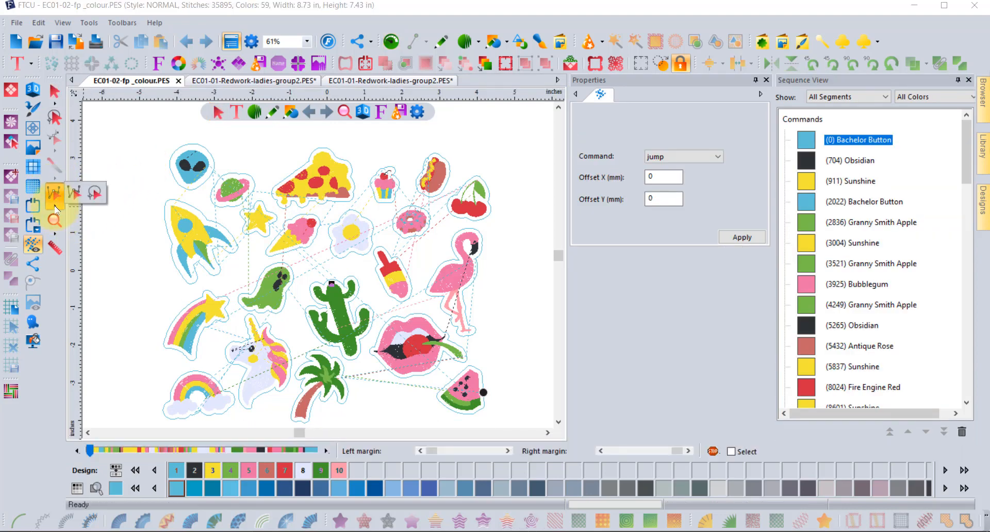
left_click(94, 193)
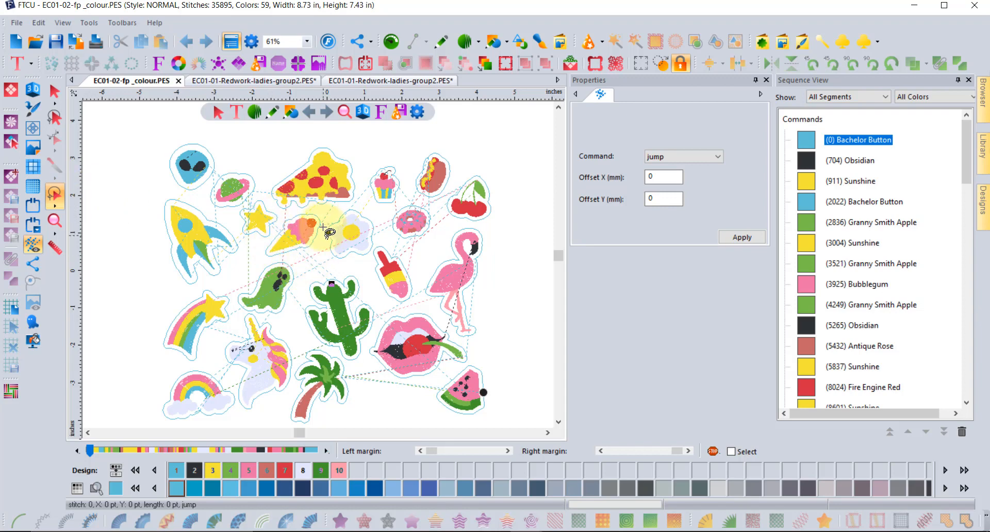
scroll(323, 223, "up", 3)
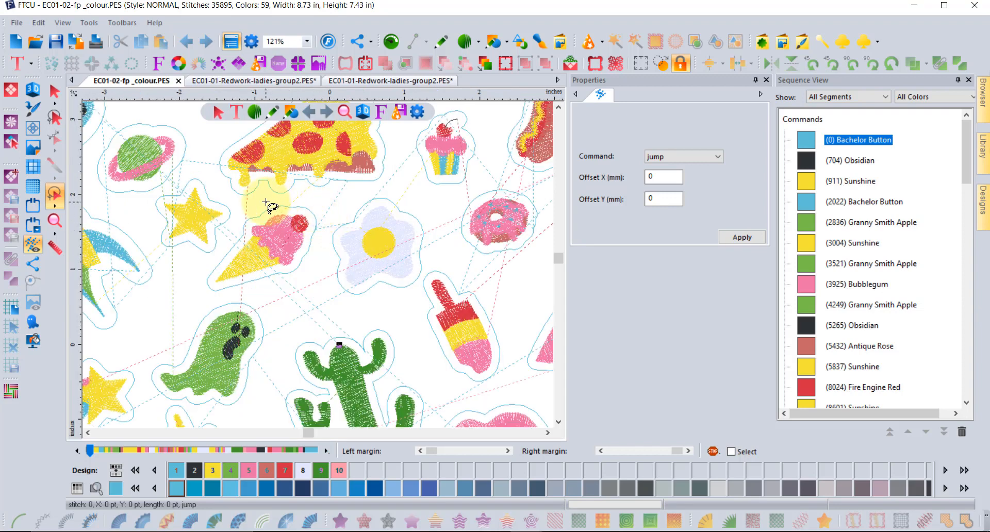
left_click(54, 194)
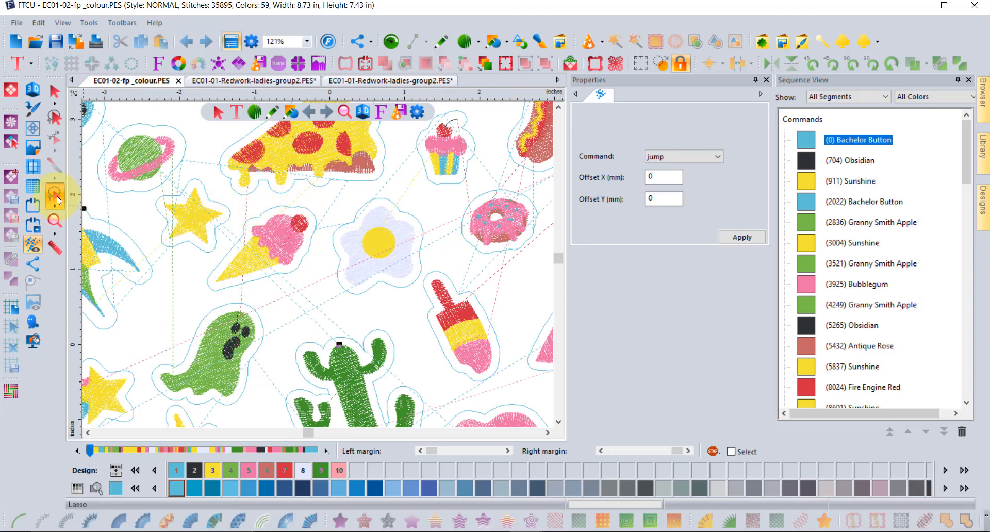
mouse_move(253, 201)
left_mouse_down()
mouse_move(316, 198)
mouse_move(322, 237)
mouse_move(308, 272)
mouse_move(277, 289)
mouse_move(202, 296)
mouse_move(202, 266)
mouse_move(249, 202)
left_mouse_up()
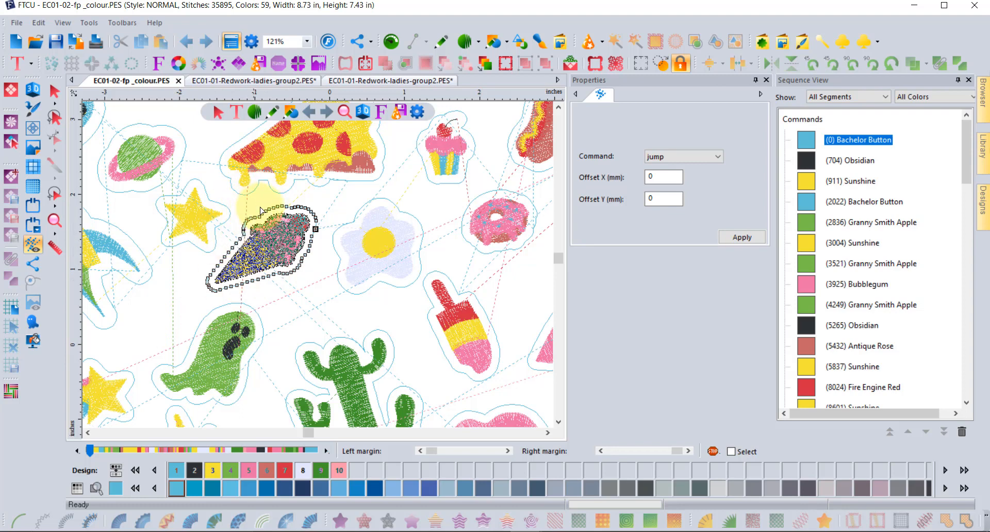
scroll(284, 228, "down", 1)
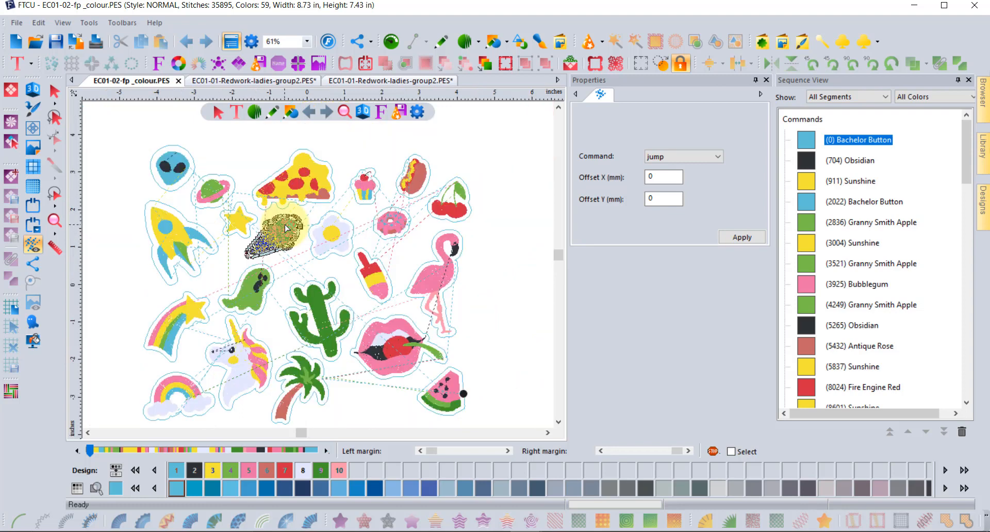
Lasso the stitches around the alien, planet and rocket, then leave stitch editing and select a pizza segment and a cupcake segment as objects.
left_click_drag(113, 129, 233, 253)
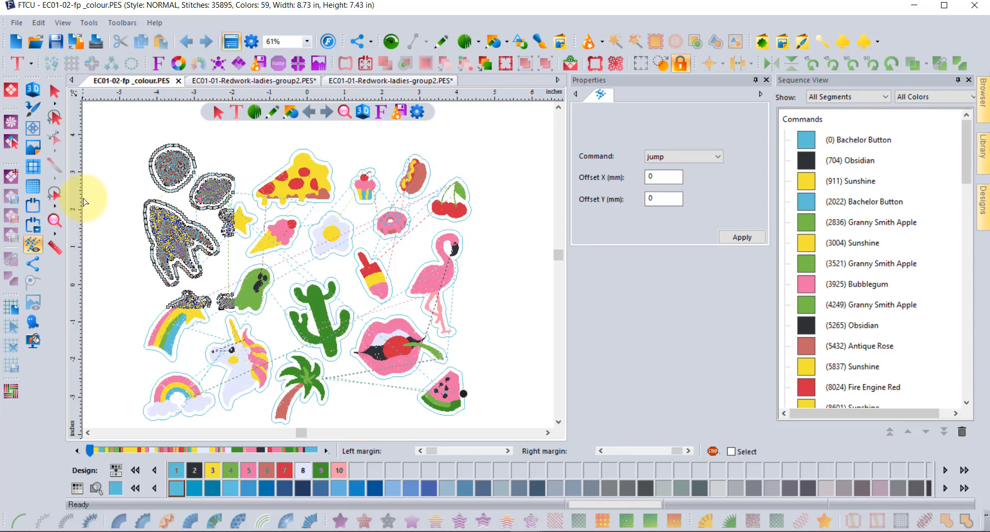
left_click(55, 91)
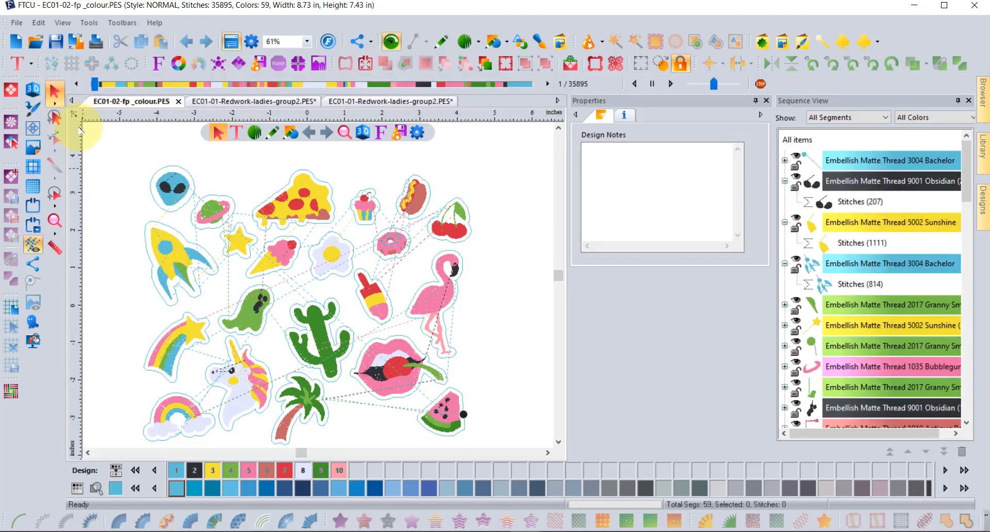
left_click(318, 195)
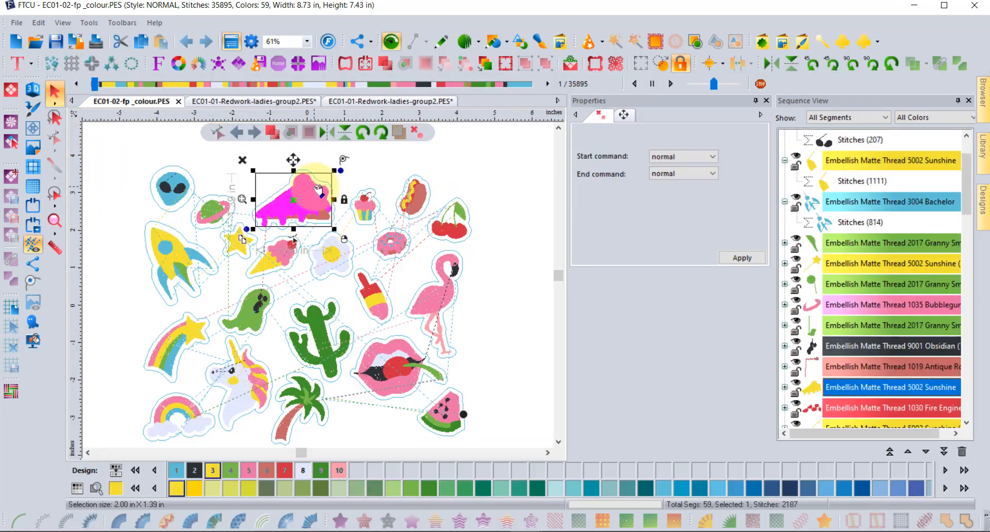
left_click(368, 206)
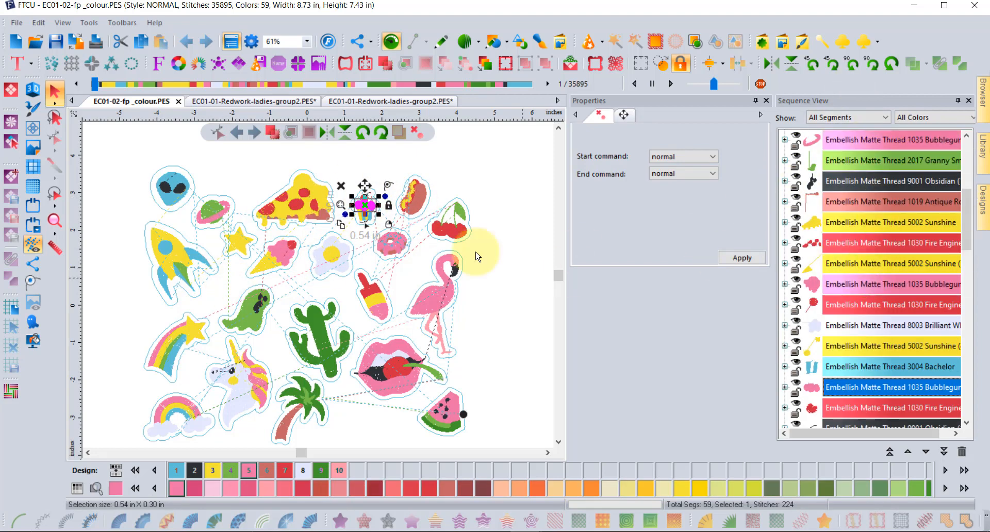
Recolour the pink ice cream scoop to the light green Embellish Matte Thread 2023 and deselect it.
scroll(322, 274, "up", 3)
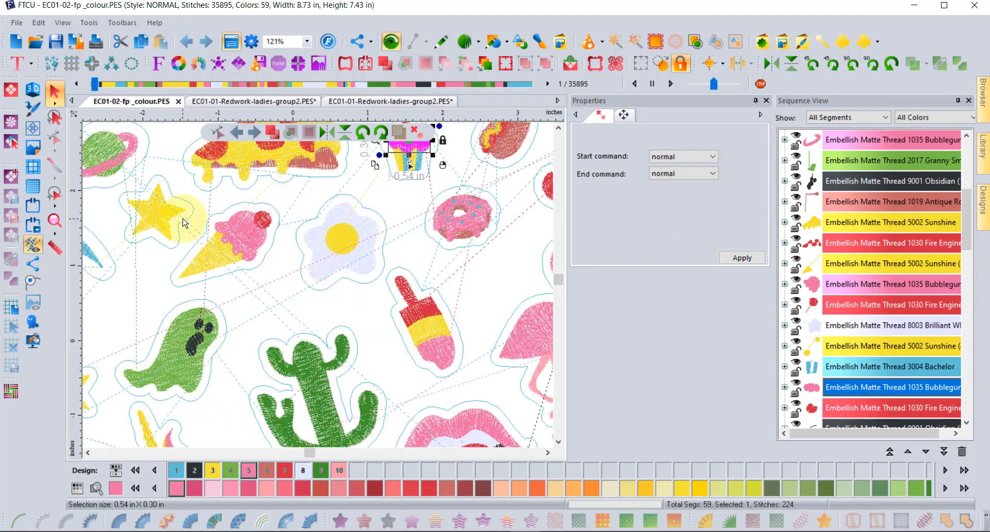
left_click(215, 254)
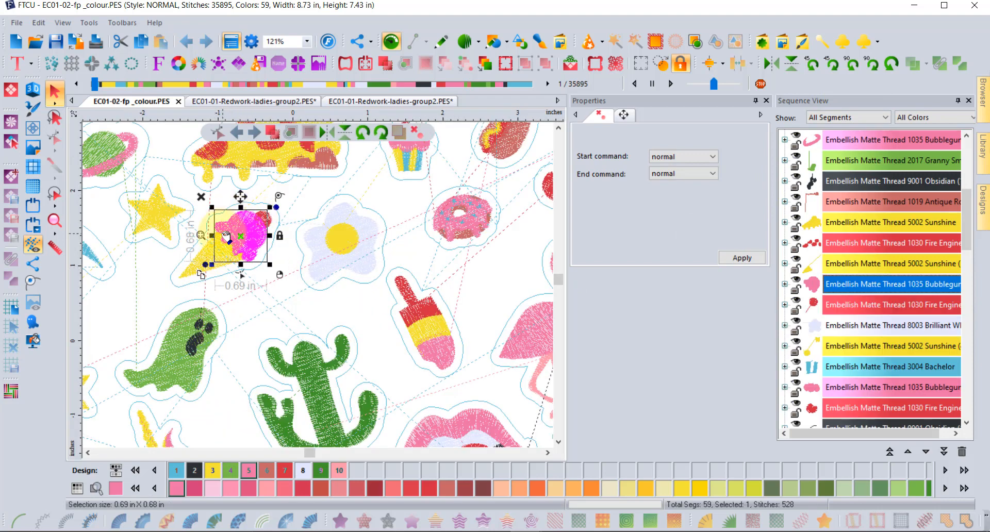
left_click(699, 488)
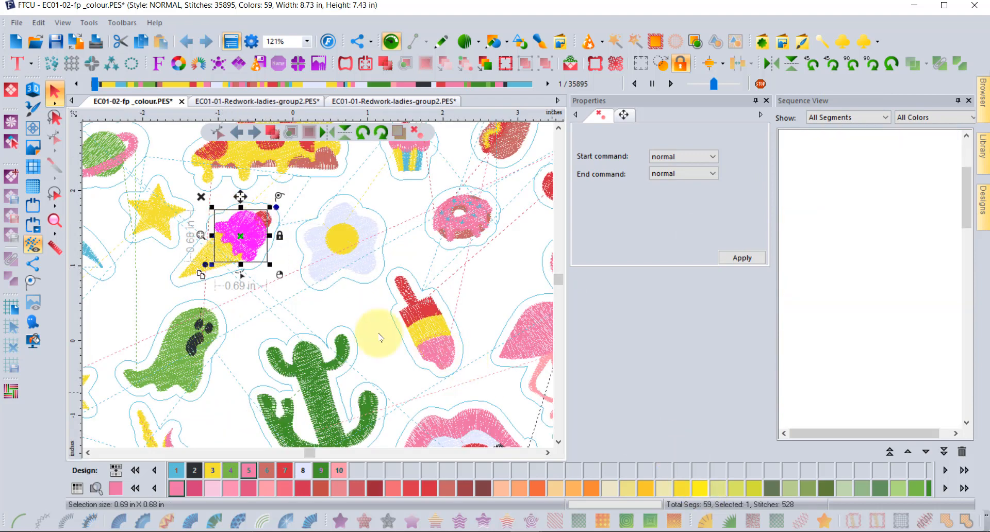
left_click(790, 488)
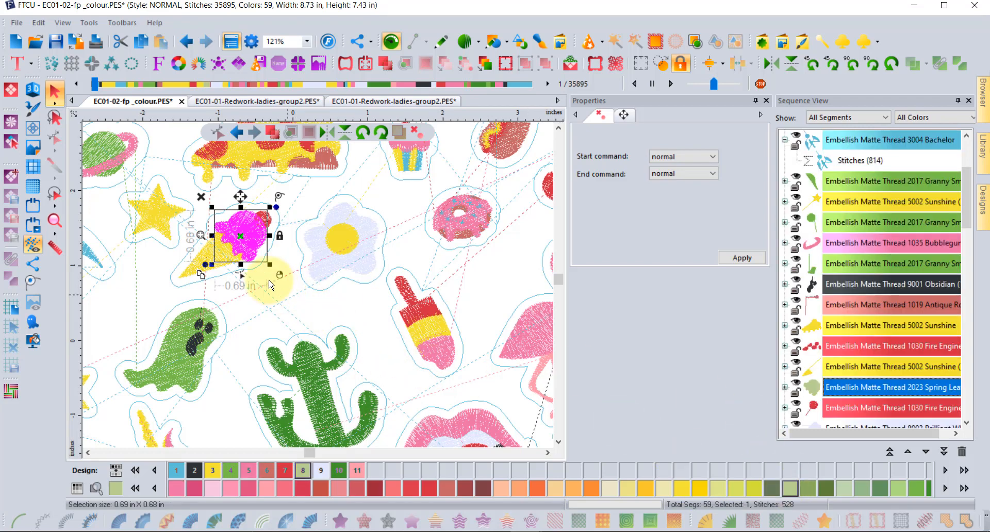
left_click(277, 307)
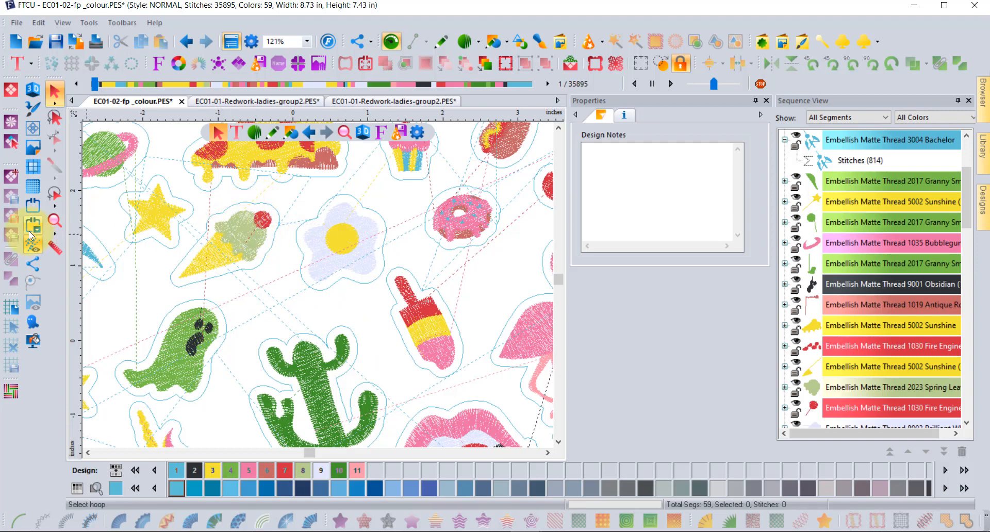
Lasso the stitch points of the ice cream's upper scoop together with the red cherry.
left_click(55, 196)
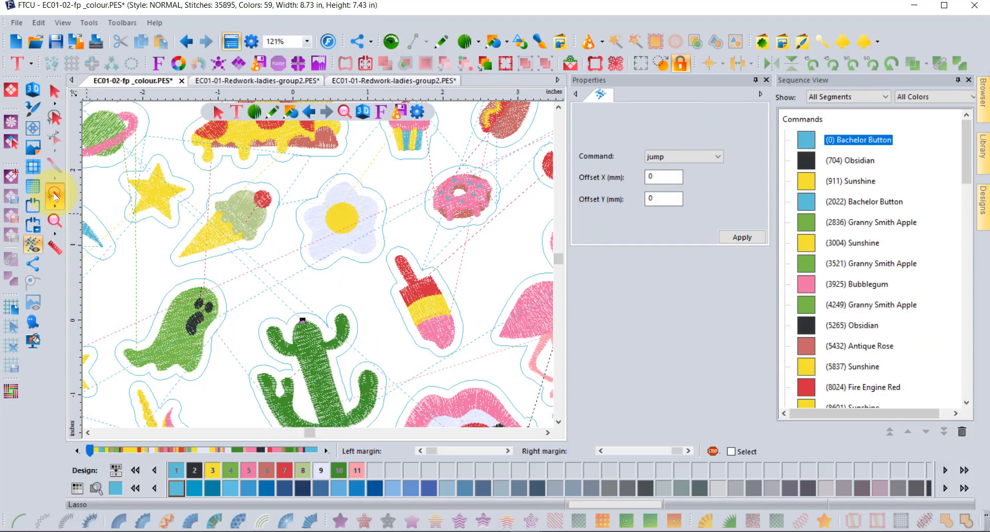
scroll(223, 191, "up", 1)
scroll(223, 190, "up", 1)
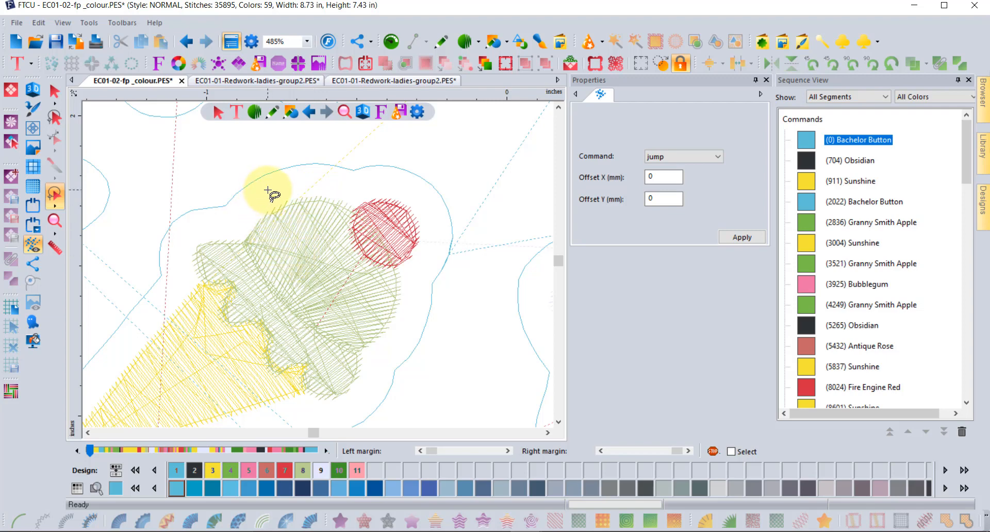
mouse_move(267, 189)
left_mouse_down()
mouse_move(358, 179)
mouse_move(389, 182)
mouse_move(423, 207)
mouse_move(423, 282)
mouse_move(380, 365)
mouse_move(326, 342)
left_mouse_up()
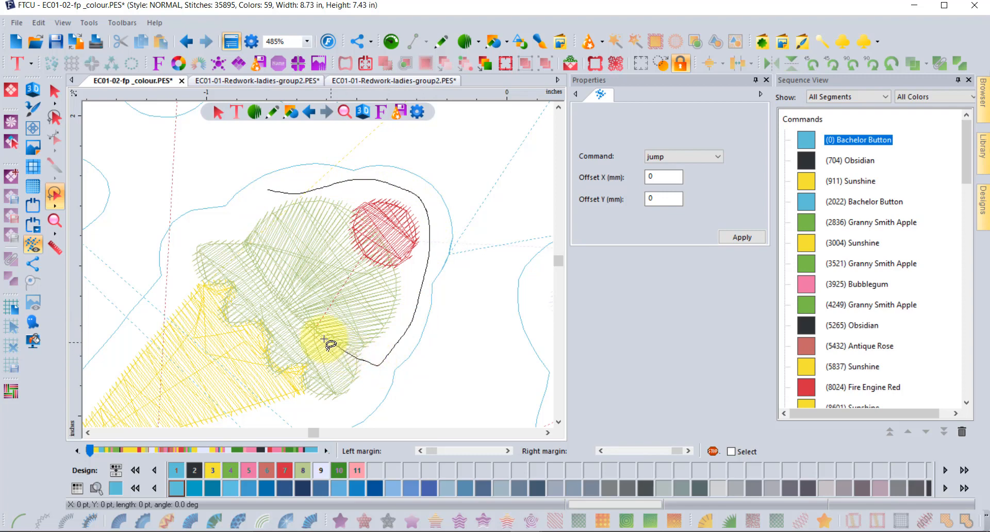
mouse_move(259, 266)
left_mouse_down()
mouse_move(232, 217)
mouse_move(240, 214)
left_mouse_up()
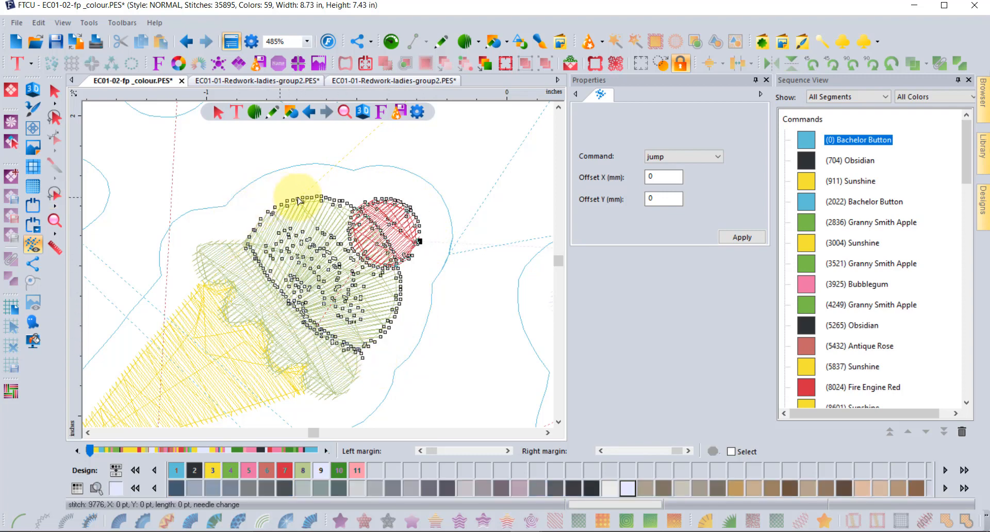
scroll(349, 263, "down", 2)
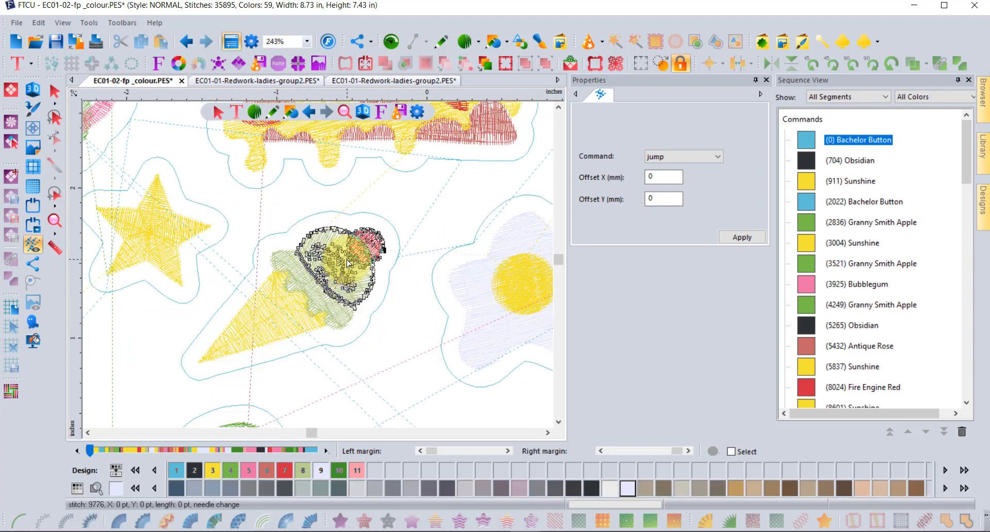
scroll(349, 264, "down", 2)
scroll(349, 264, "down", 2)
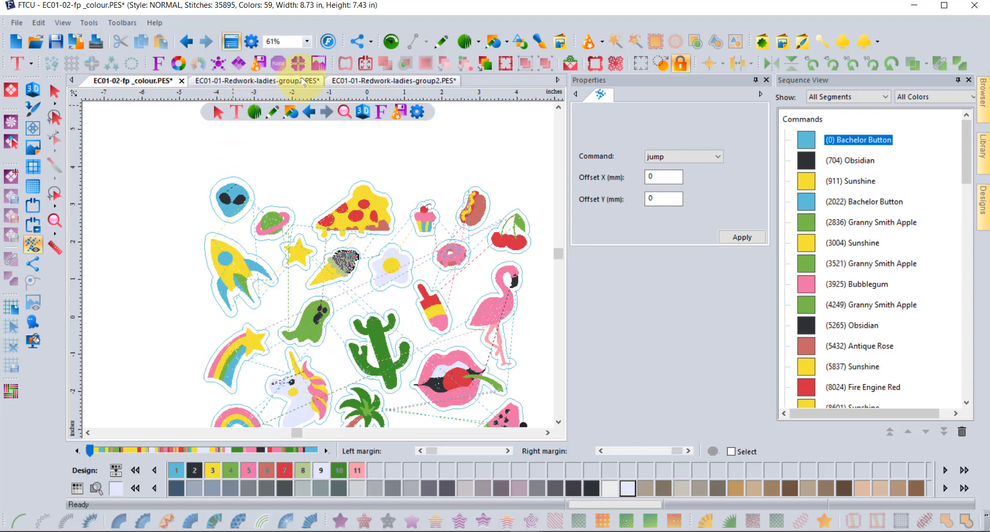
View the converted Redwork ladies design, then return to the plain-stitch version and undo its edits until all five ladies are restored.
left_click(388, 82)
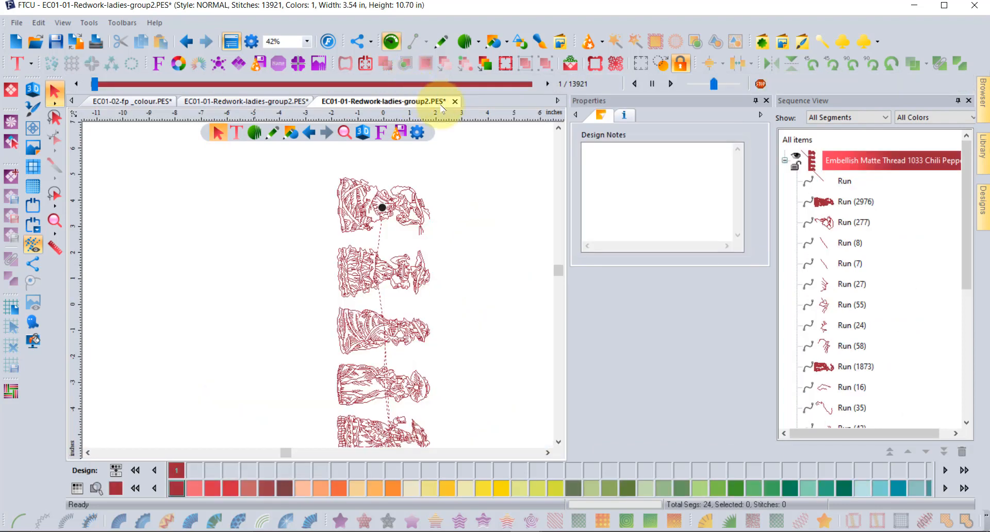
left_click(273, 102)
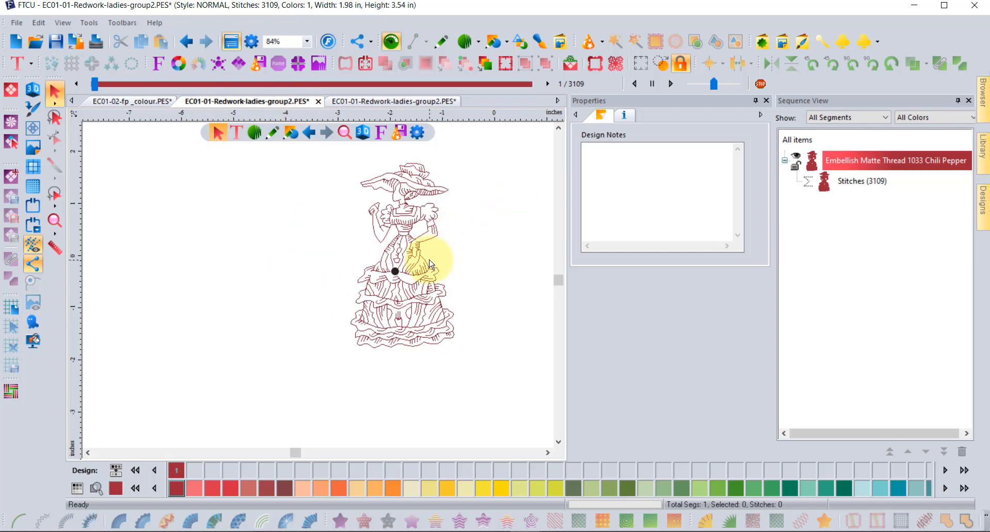
scroll(431, 264, "down", 2)
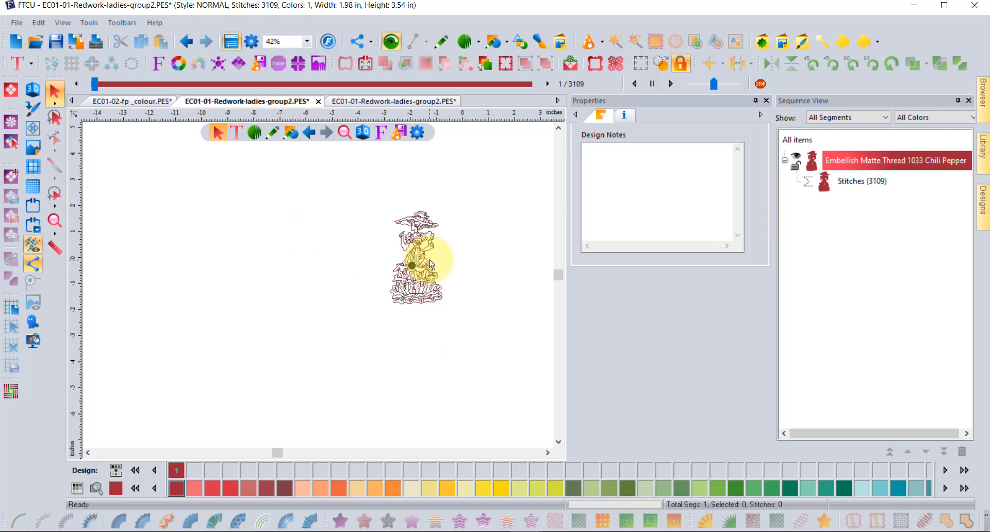
left_click(186, 42)
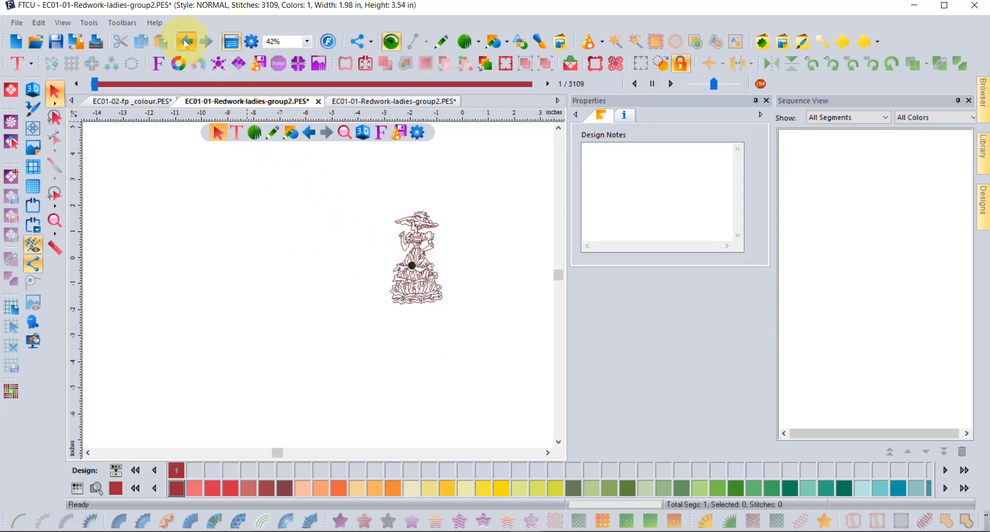
left_click(186, 45)
left_click(186, 45)
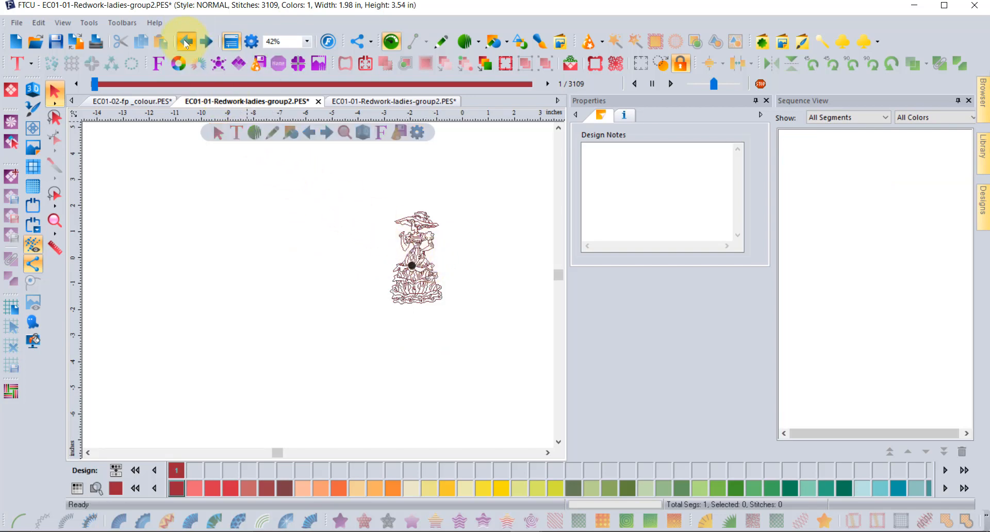
left_click(186, 45)
left_click(186, 44)
left_click(186, 44)
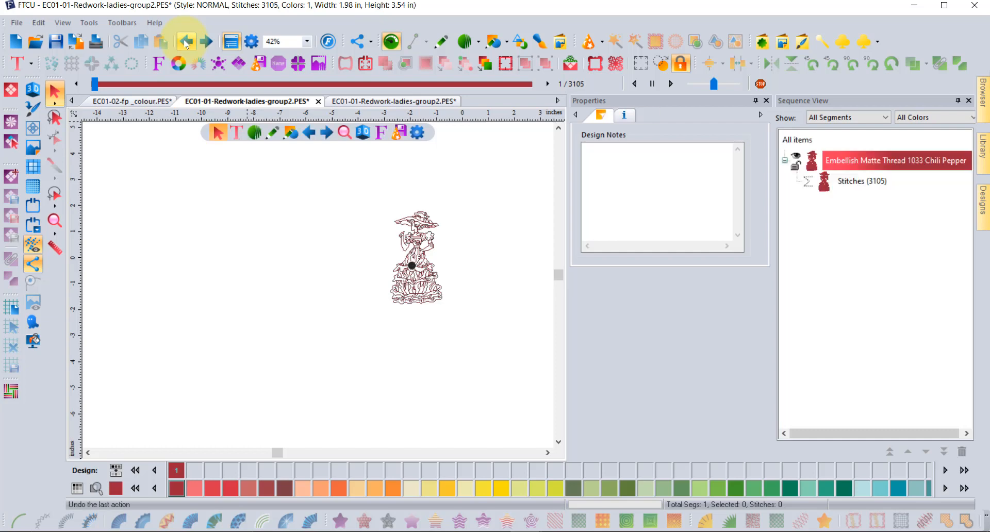
left_click(186, 44)
left_click(186, 44)
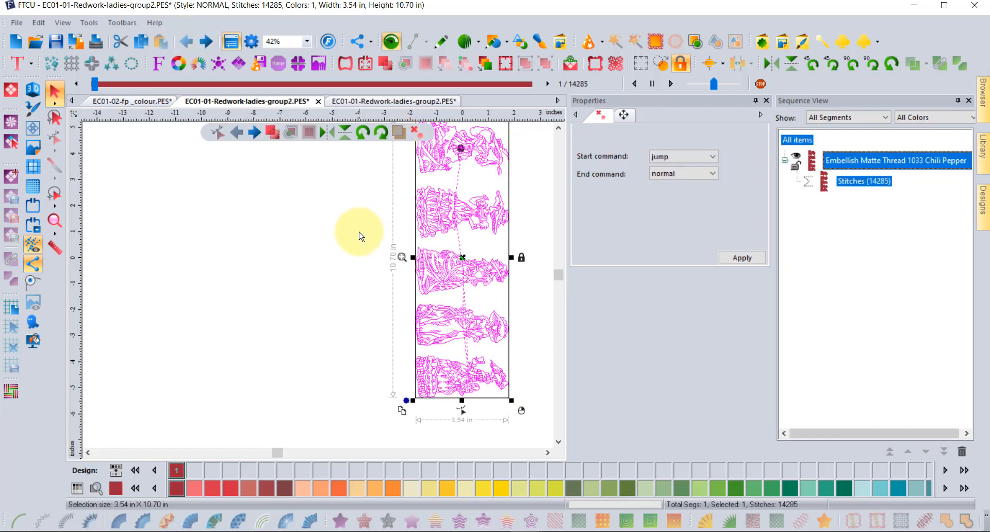
Select the entire plain-stitch ladies design and rotate it 90 degrees to the left.
left_click(331, 221)
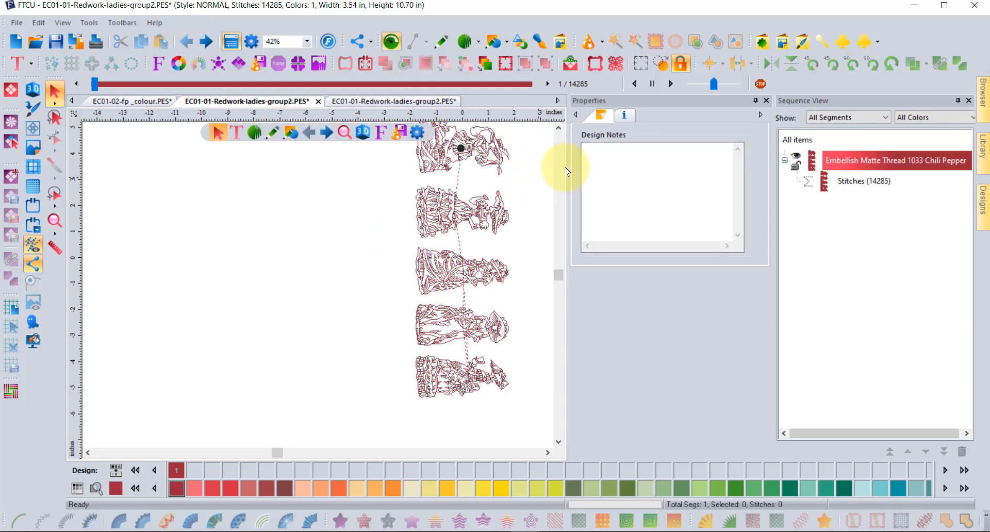
left_click(559, 129)
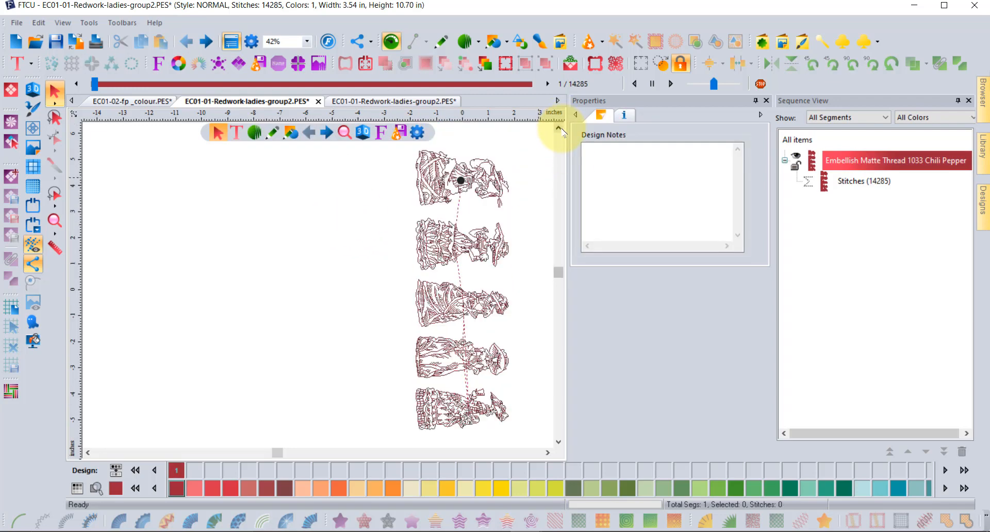
left_click(476, 185)
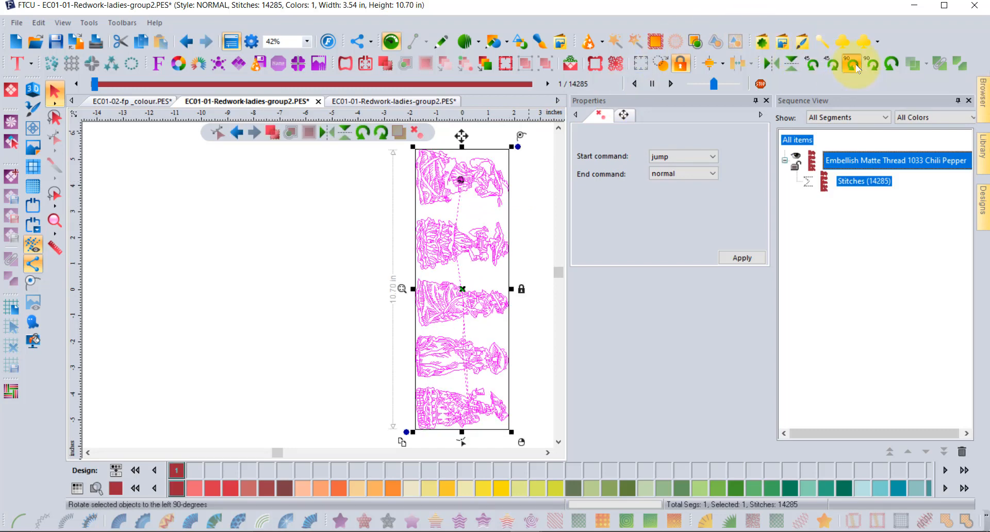
left_click(852, 63)
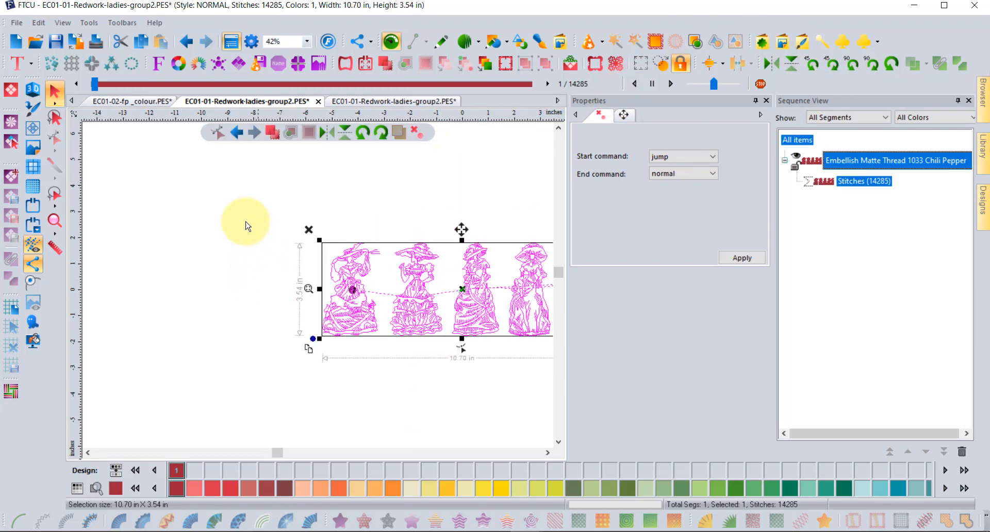
Lasso all stitches of the two leftmost ladies and delete them.
left_click(54, 194)
mouse_move(289, 198)
left_mouse_down()
mouse_move(412, 200)
mouse_move(430, 213)
mouse_move(448, 312)
mouse_move(414, 336)
mouse_move(301, 339)
mouse_move(273, 235)
left_mouse_up()
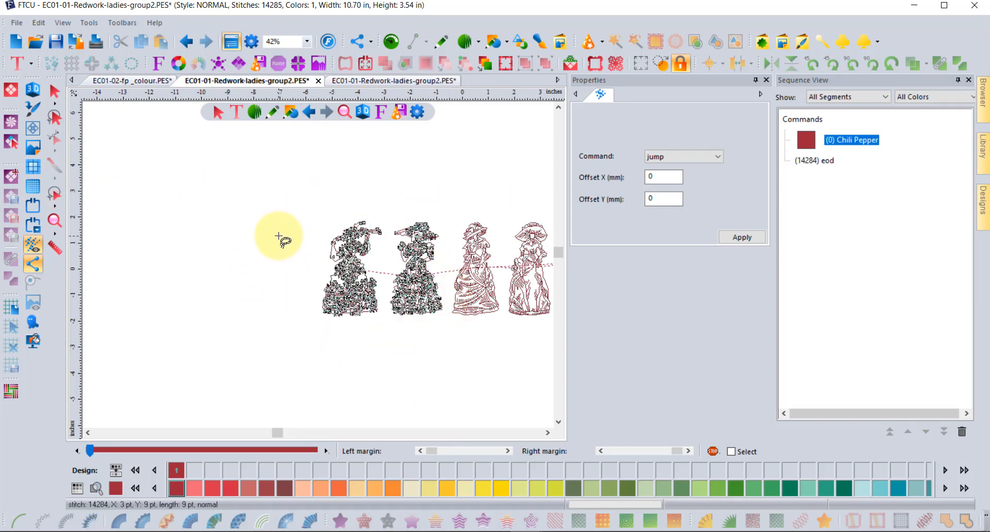
key("Delete")
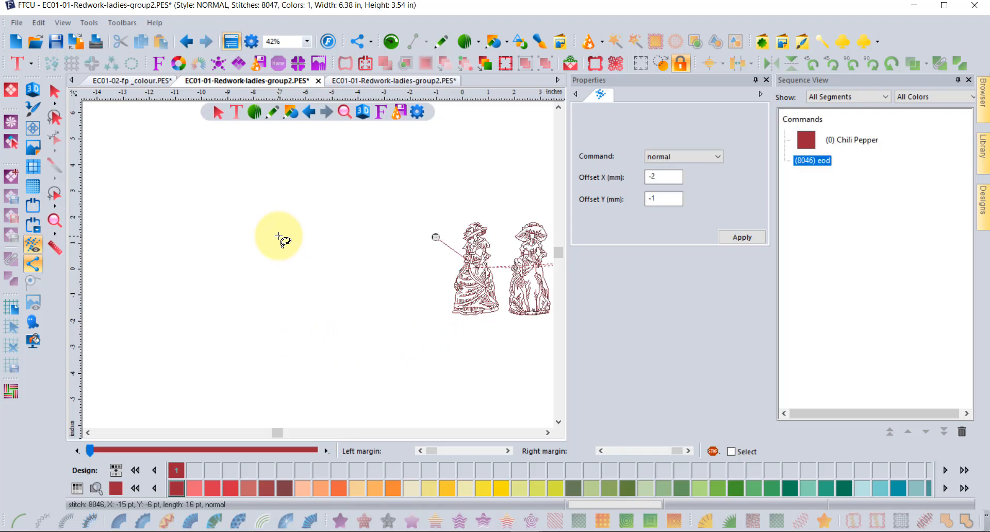
Delete the leftover trailing stitches one at a time back to the jump line inside the first remaining lady.
left_click(548, 433)
scroll(310, 294, "up", 2)
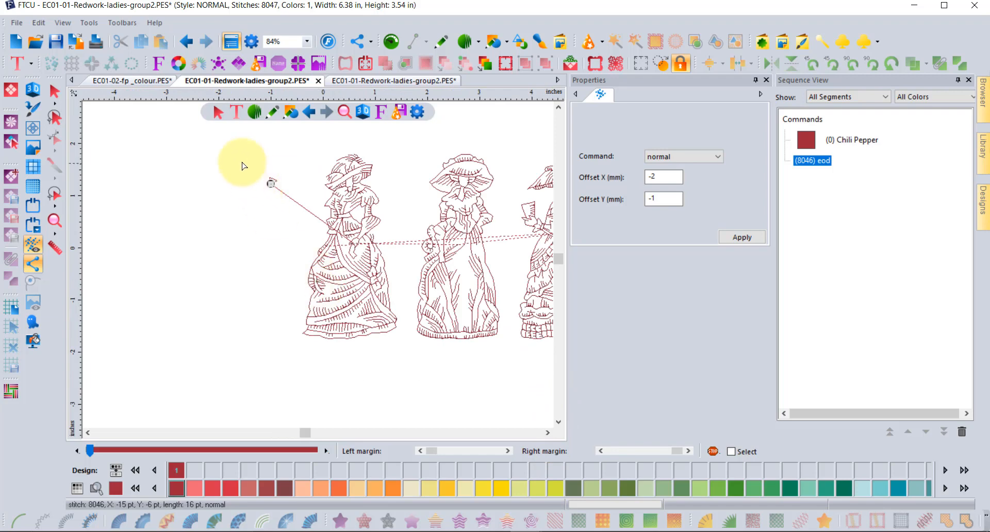
key("Delete")
key("Delete")
key("Delete")
key("Delete")
key("Delete")
key("Delete")
key("Delete")
key("Delete")
key("Delete")
key("Delete")
key("Delete")
key("Delete")
key("Delete")
key("Delete")
key("Delete")
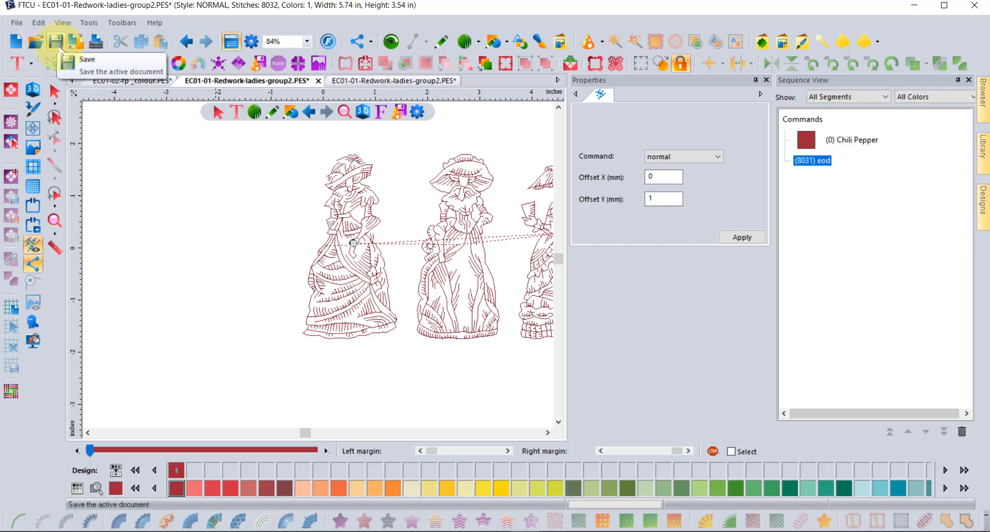
Undo the stitch deletions to bring back the two leftmost ladies.
left_click(188, 41)
left_click(189, 42)
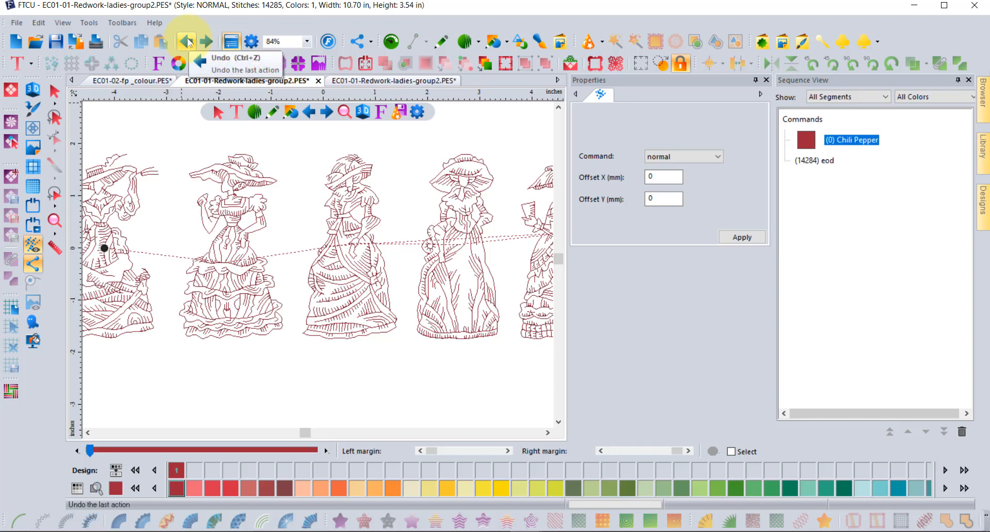
scroll(242, 268, "down", 3)
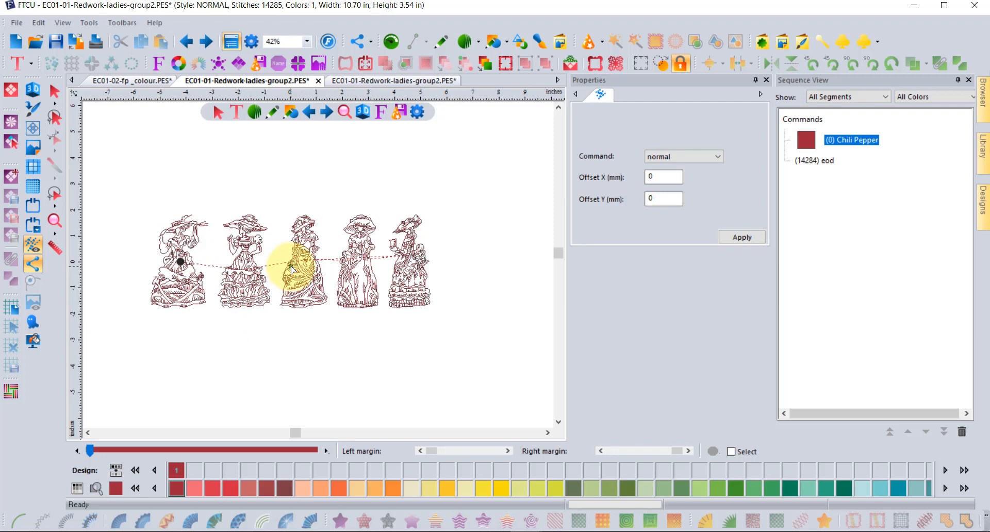
Save the rotated five-lady design in the EC01 Designs folder as a Floriani WAF file named less ladies.
left_click(17, 22)
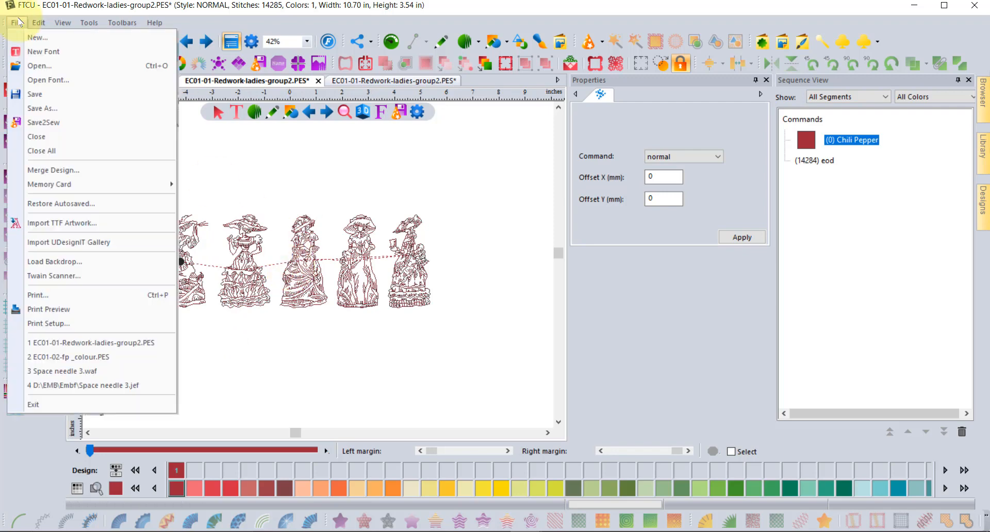
left_click(65, 110)
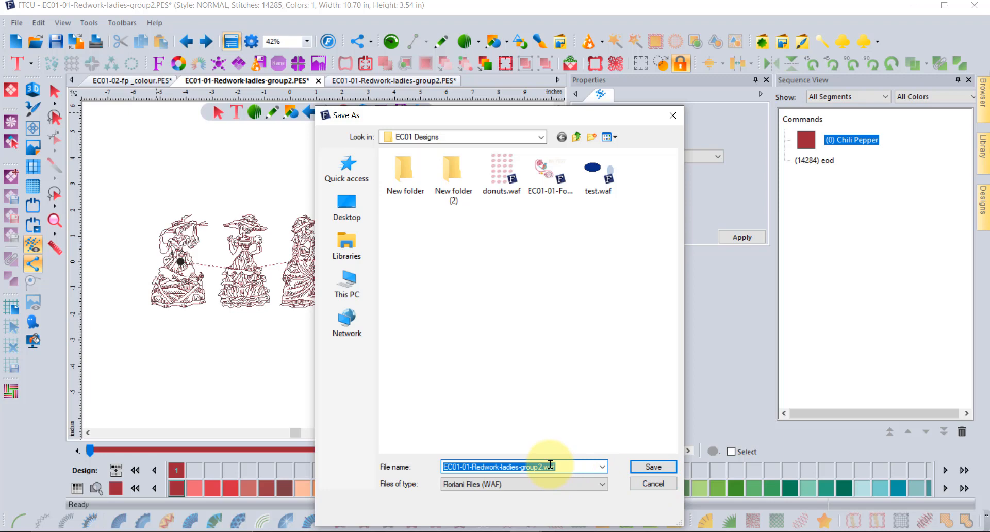
type("les")
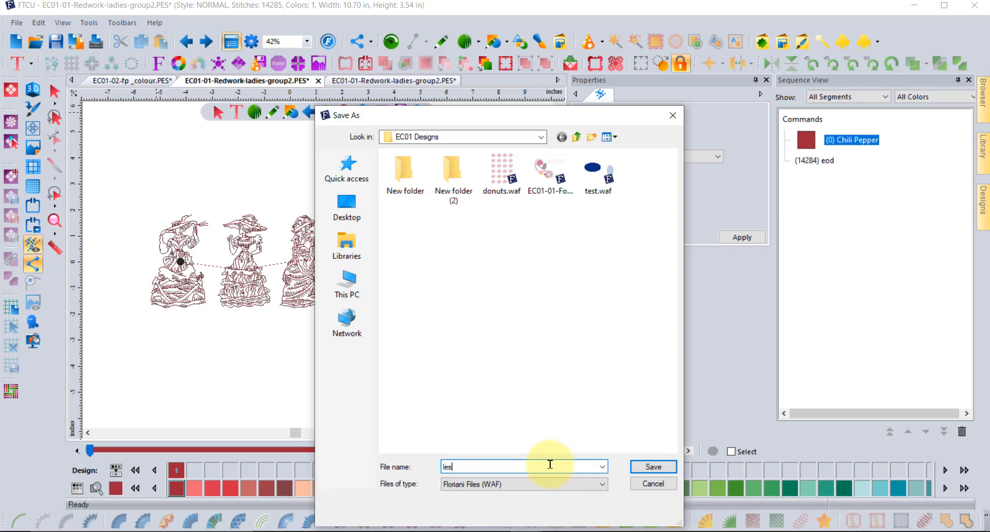
type("s ladies")
left_click(666, 468)
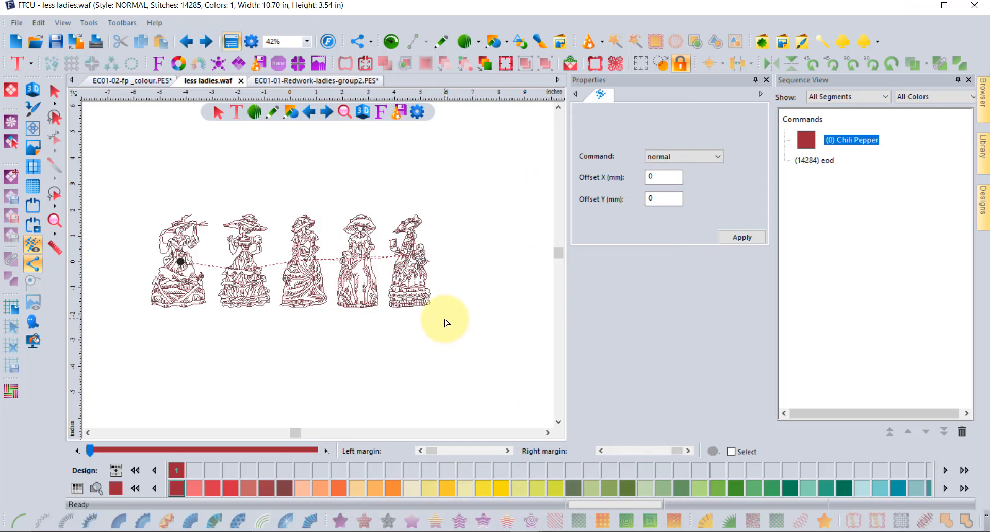
Lasso and delete all stitches of the two leftmost ladies, and save the change to the same WAF file.
left_click(54, 194)
mouse_move(137, 181)
left_mouse_down()
mouse_move(223, 172)
mouse_move(263, 193)
mouse_move(271, 323)
mouse_move(184, 342)
mouse_move(123, 302)
mouse_move(117, 272)
left_mouse_up()
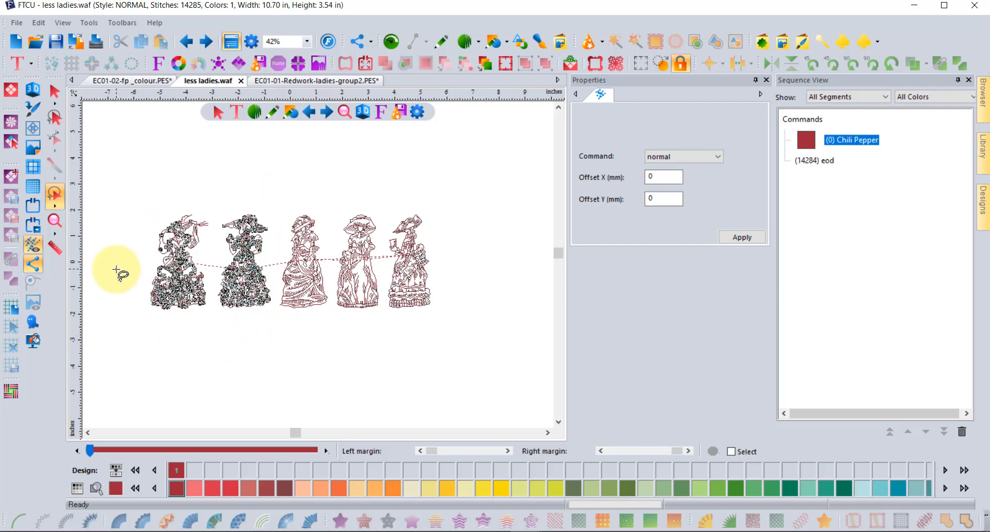
key("Delete")
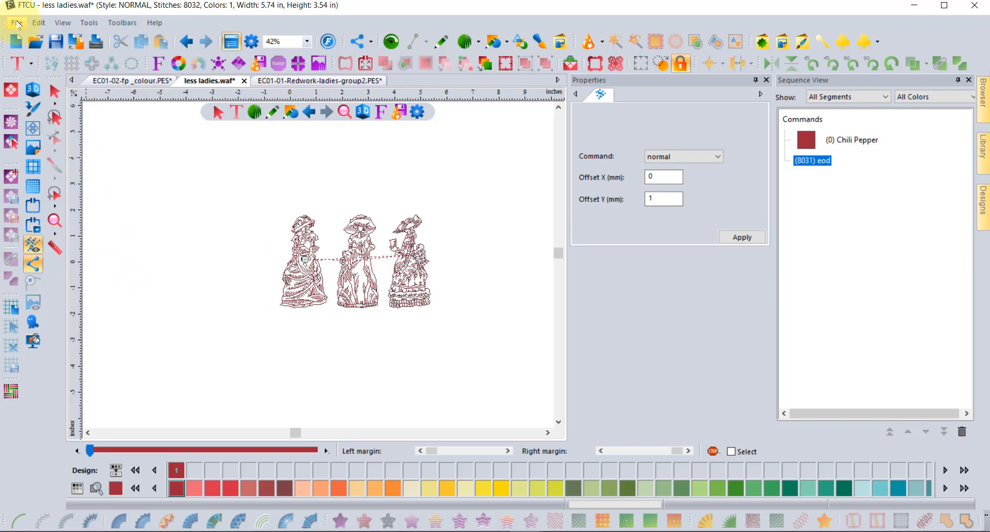
left_click(57, 41)
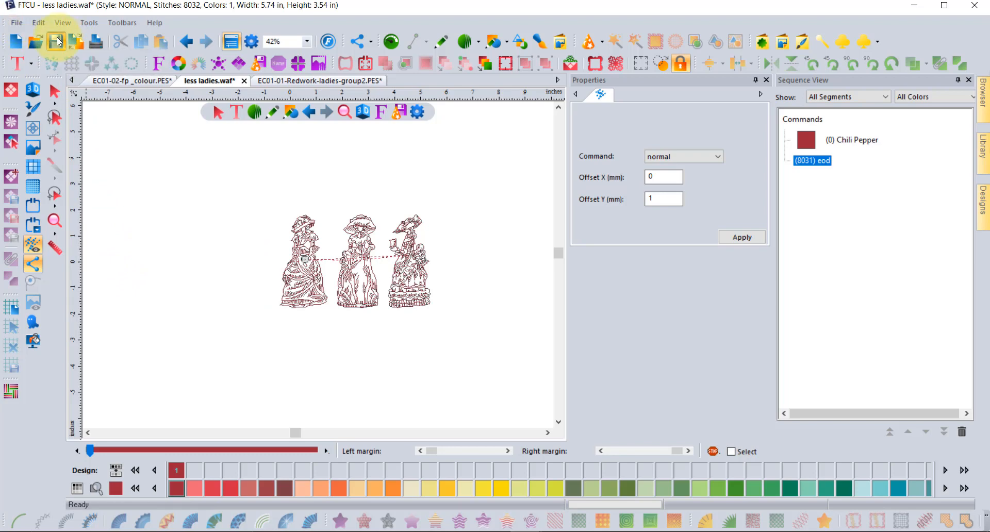
Save a copy of the three-lady design as less ladies.pes in the Baby Lock/Brother/Bernina (PES v11) format.
left_click(17, 23)
left_click(52, 108)
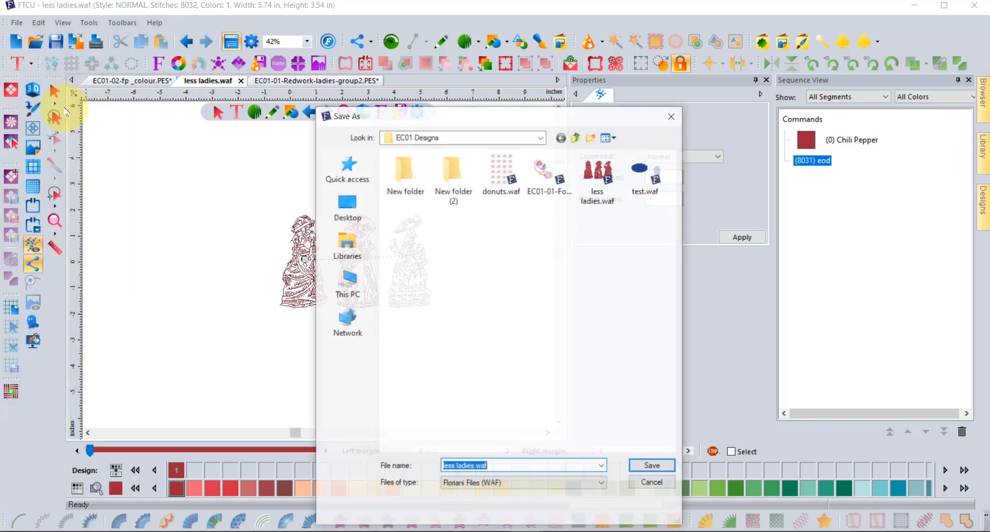
left_click(515, 484)
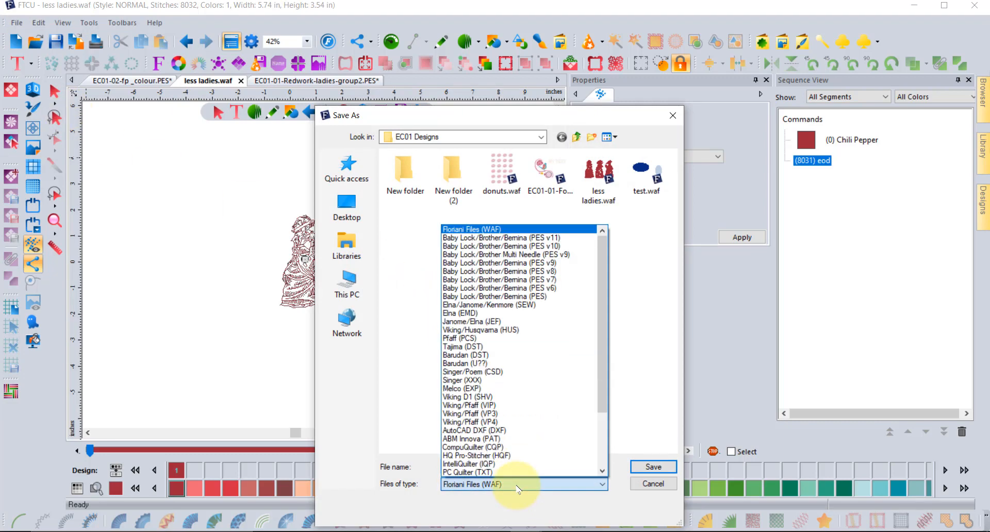
left_click(544, 238)
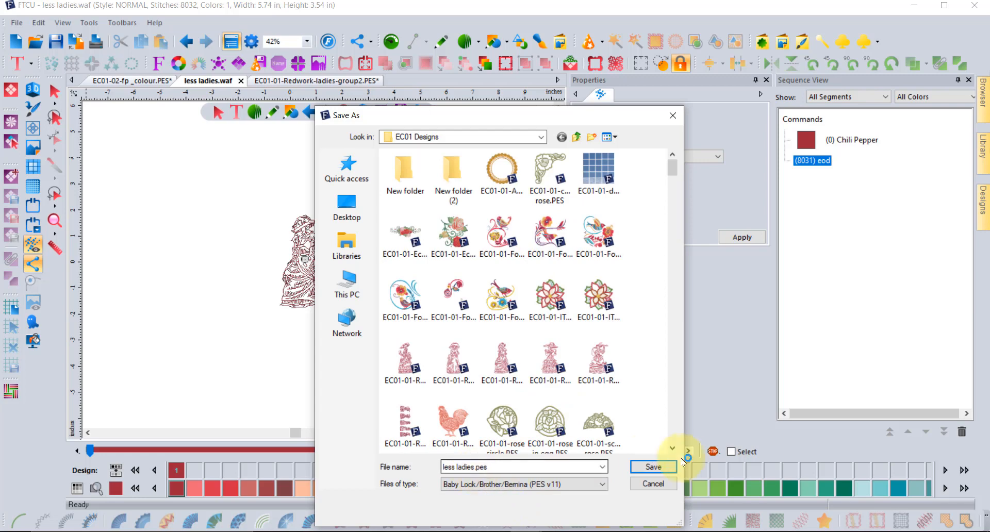
left_click(654, 467)
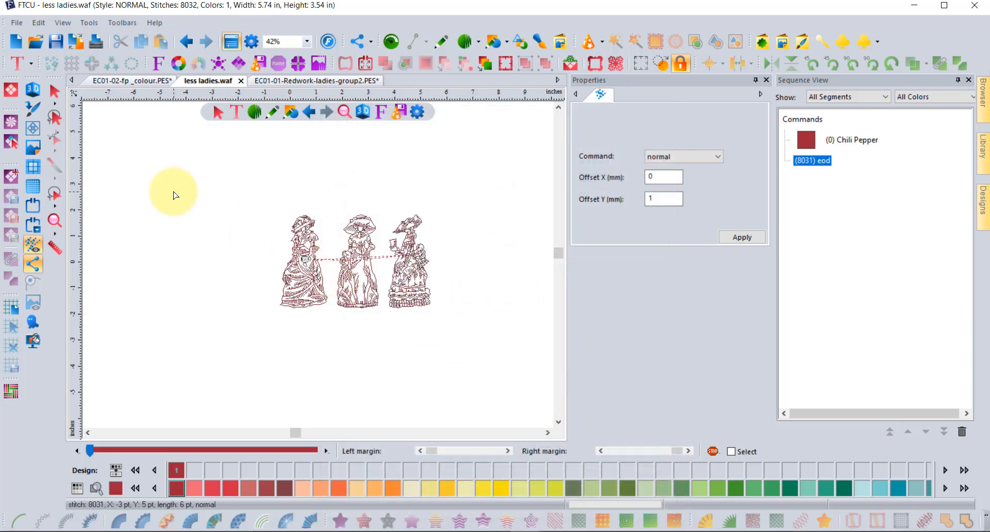
Open the original EC01-01-Redwork-ladies-group2.PES design from the EC01 Designs folder.
left_click(35, 41)
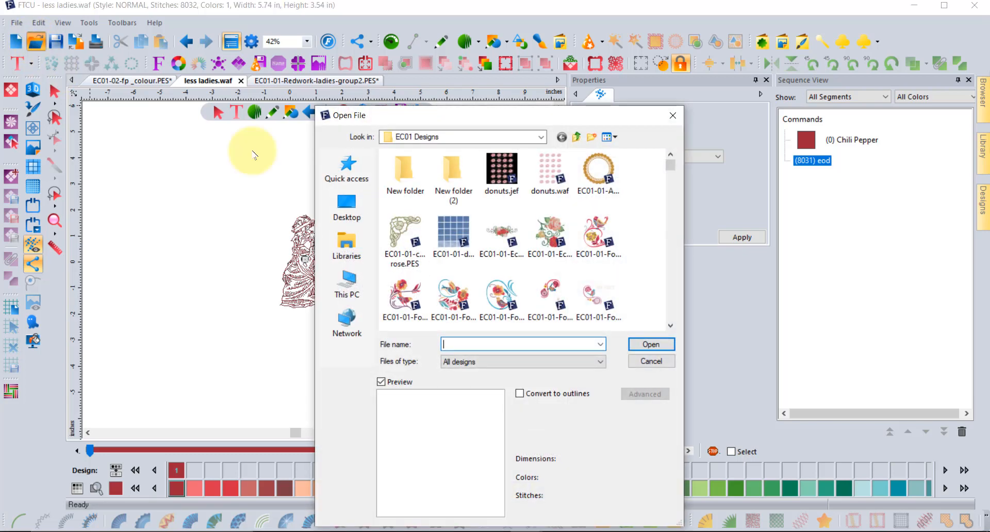
scroll(551, 237, "down", 5)
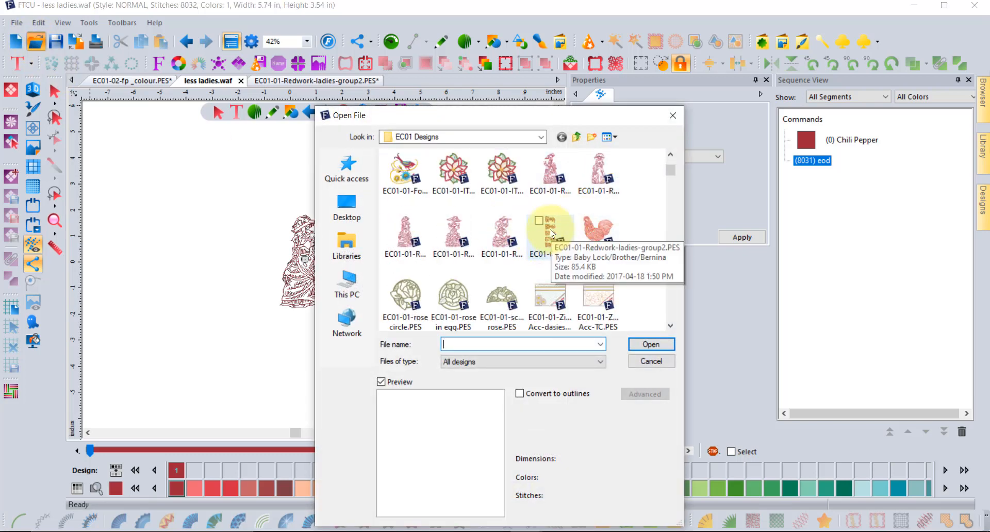
left_click(551, 232)
left_click(650, 344)
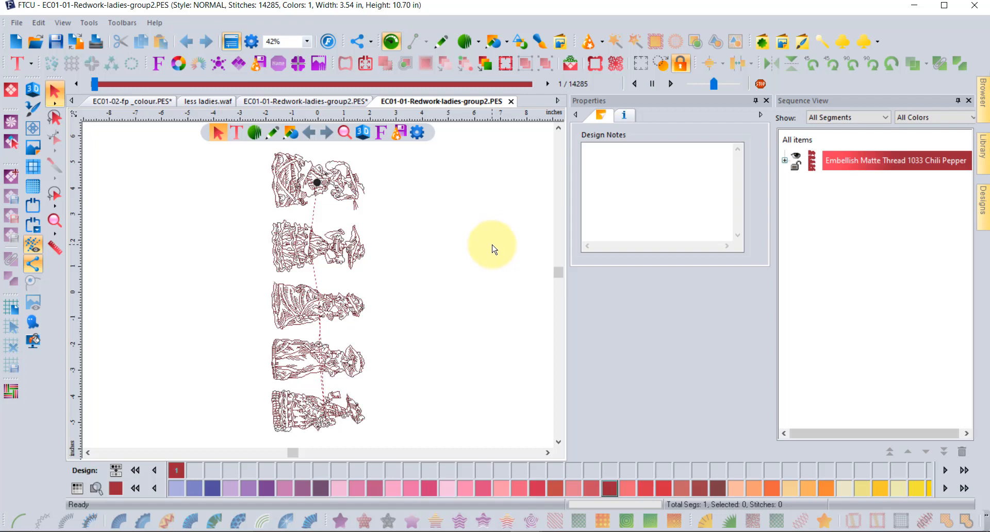
left_click(17, 22)
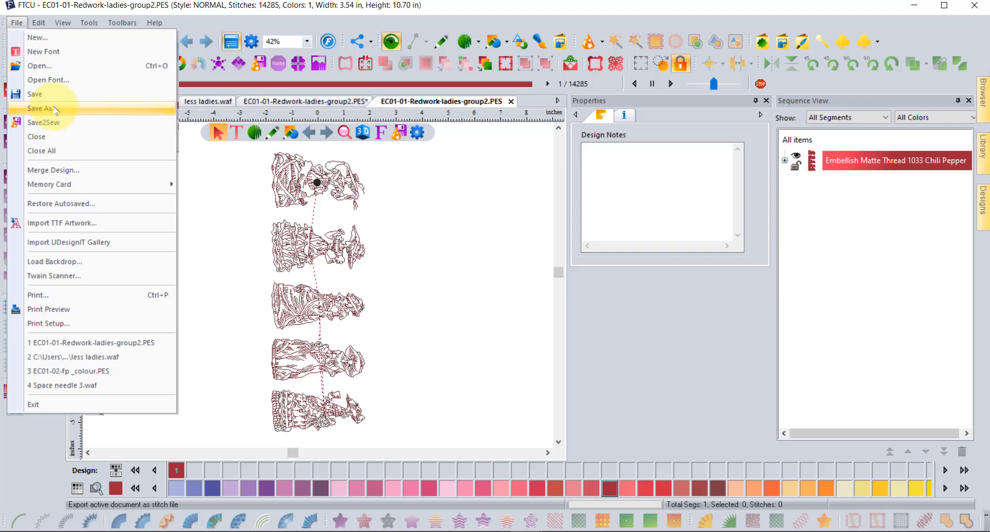
left_click(454, 215)
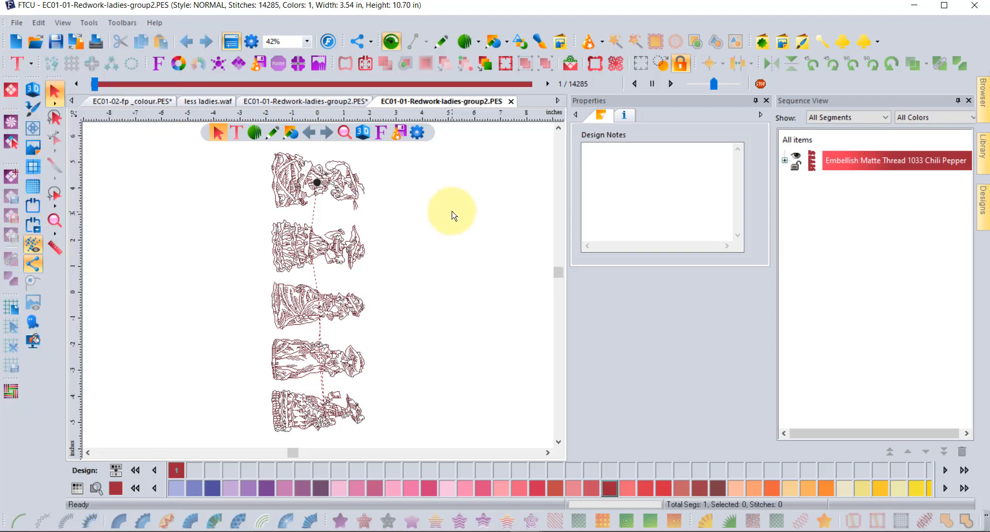